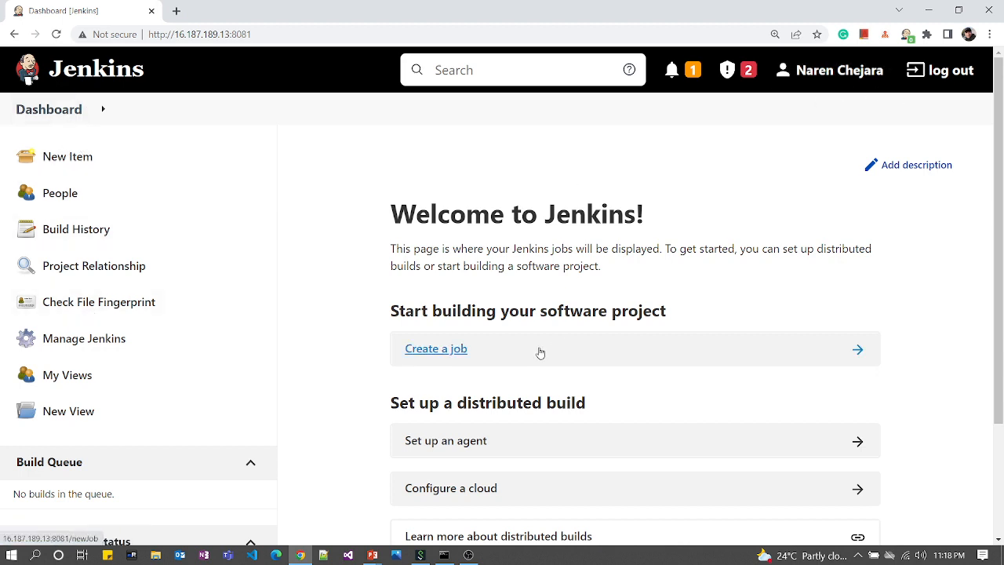
Step: Create a new freestyle project named Trigger_remote_job, fixing typos in the name
{"action": "left_click", "coordinate": [430, 353]}
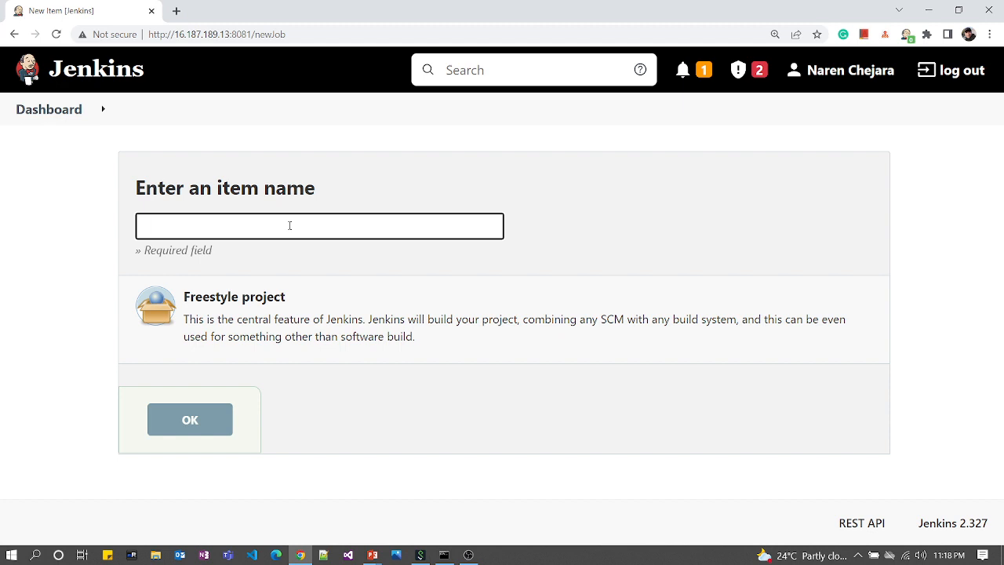
{"action": "type", "text": "Trigger"}
{"action": "type", "text": "_remote_"}
{"action": "type", "text": "job"}
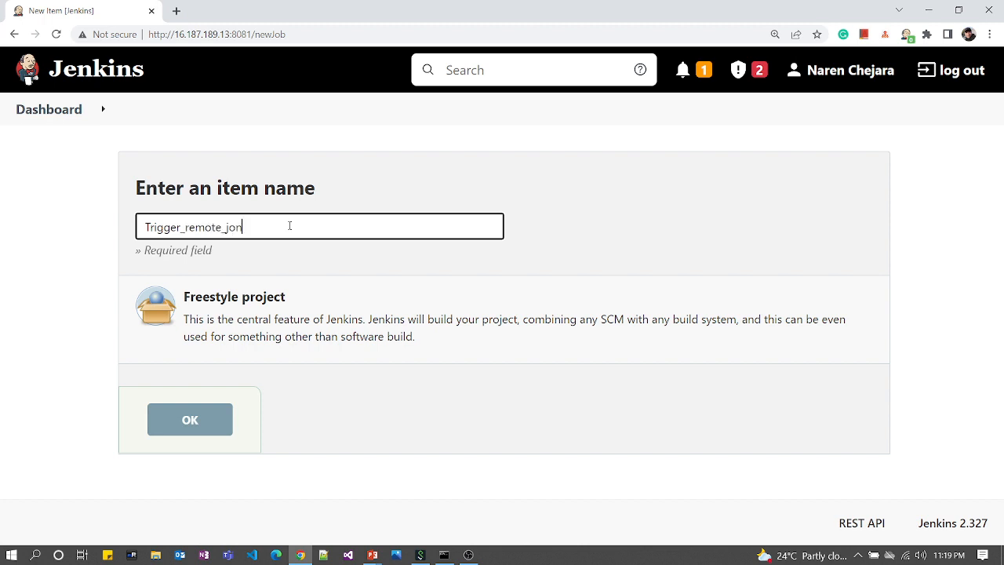
{"action": "key", "text": "BackSpace"}
{"action": "type", "text": "v"}
{"action": "key", "text": "BackSpace"}
{"action": "type", "text": "b"}
{"action": "left_click", "coordinate": [220, 310]}
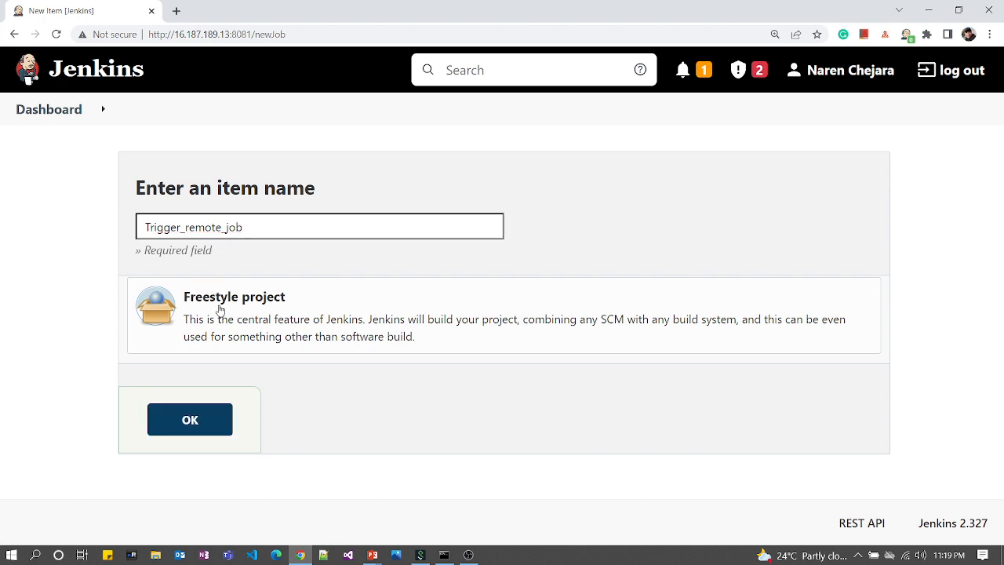
{"action": "left_click", "coordinate": [186, 423]}
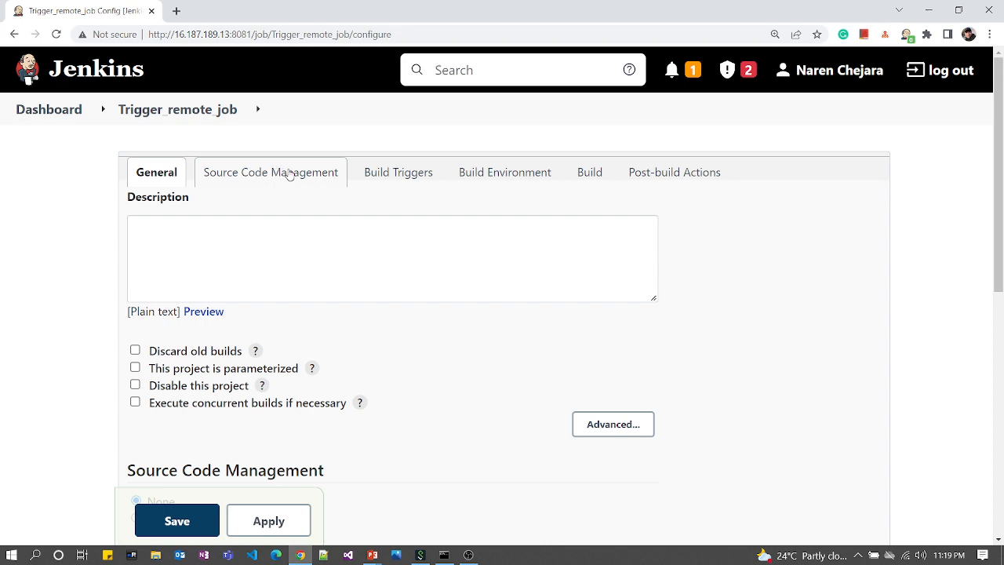
Step: Jump to the Build Triggers section of the job configuration
{"action": "left_click", "coordinate": [389, 177]}
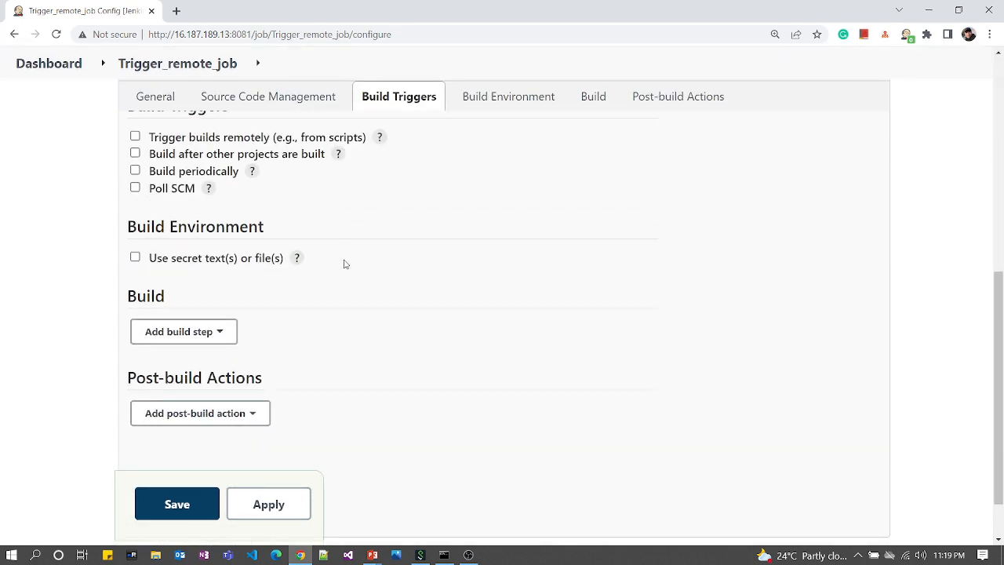
{"action": "scroll", "coordinate": [343, 264], "scroll_direction": "up", "scroll_amount": 1}
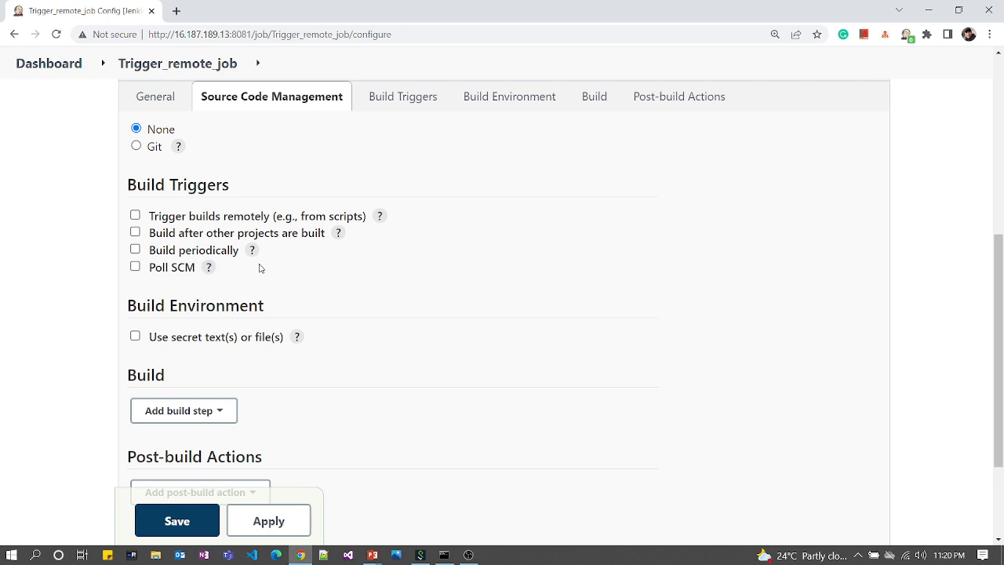
Step: Enable Build periodically with schedule 30 * * * *, removing the extra sixth field, and show its help
{"action": "left_click", "coordinate": [135, 250]}
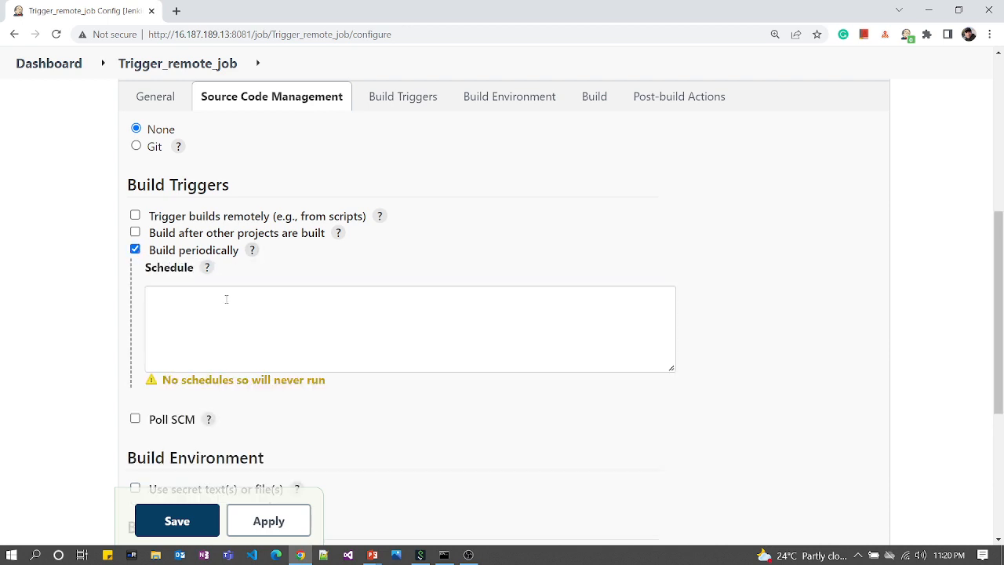
{"action": "left_click", "coordinate": [217, 307]}
{"action": "type", "text": "30"}
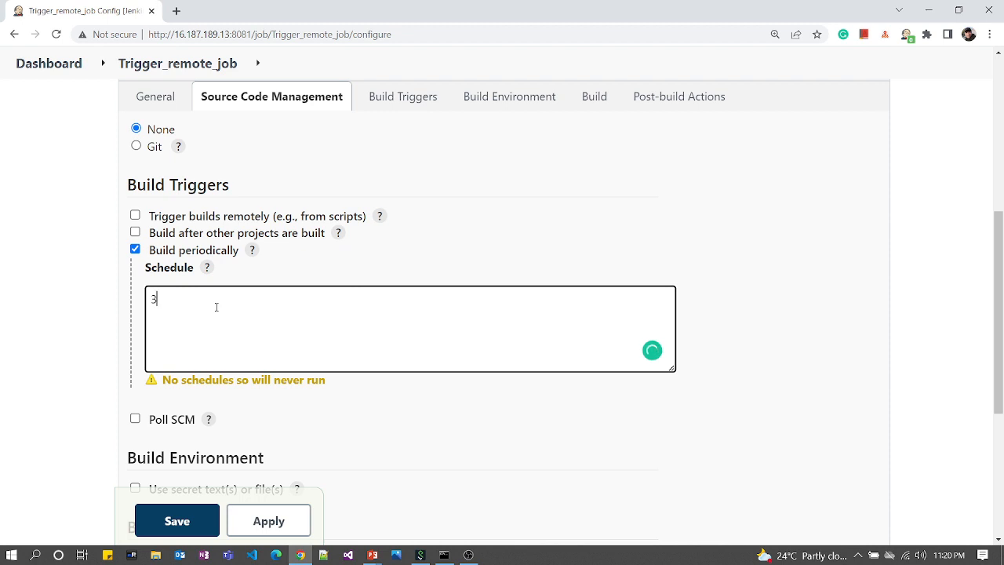
{"action": "key", "text": "BackSpace"}
{"action": "key", "text": "BackSpace"}
{"action": "type", "text": "30 * * * * *"}
{"action": "left_click", "coordinate": [765, 383]}
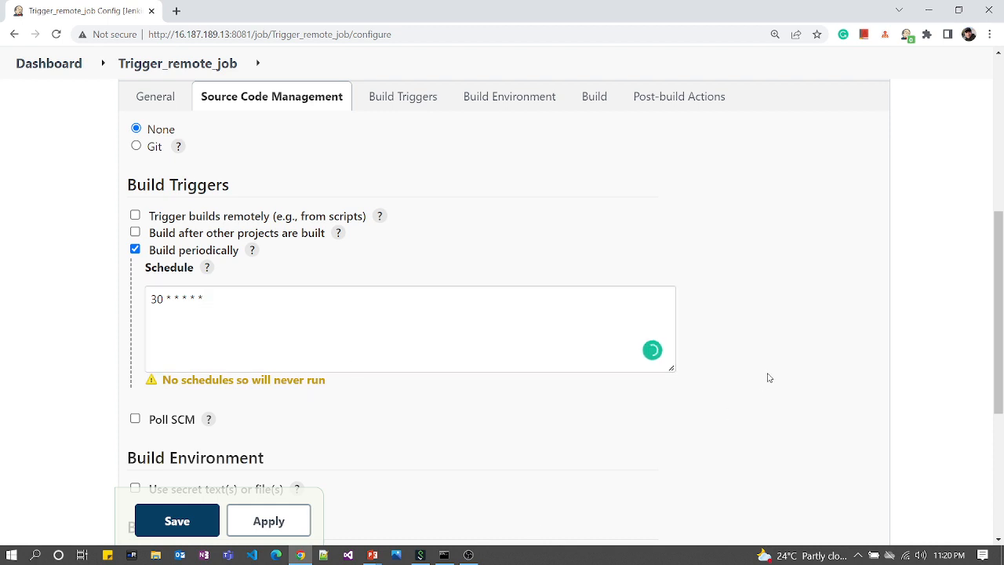
{"action": "left_click", "coordinate": [247, 297]}
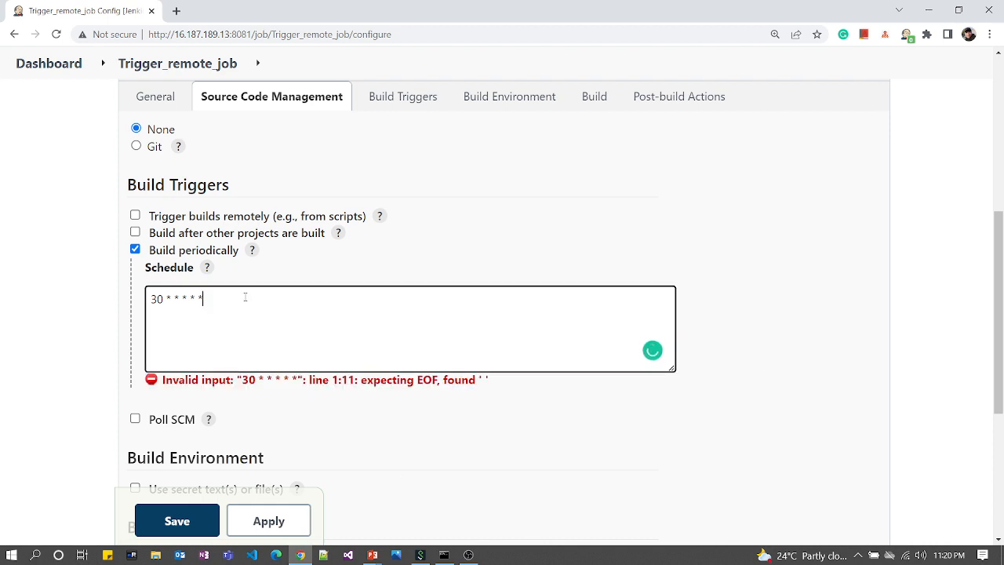
{"action": "key", "text": "BackSpace"}
{"action": "key", "text": "BackSpace"}
{"action": "left_click", "coordinate": [836, 309]}
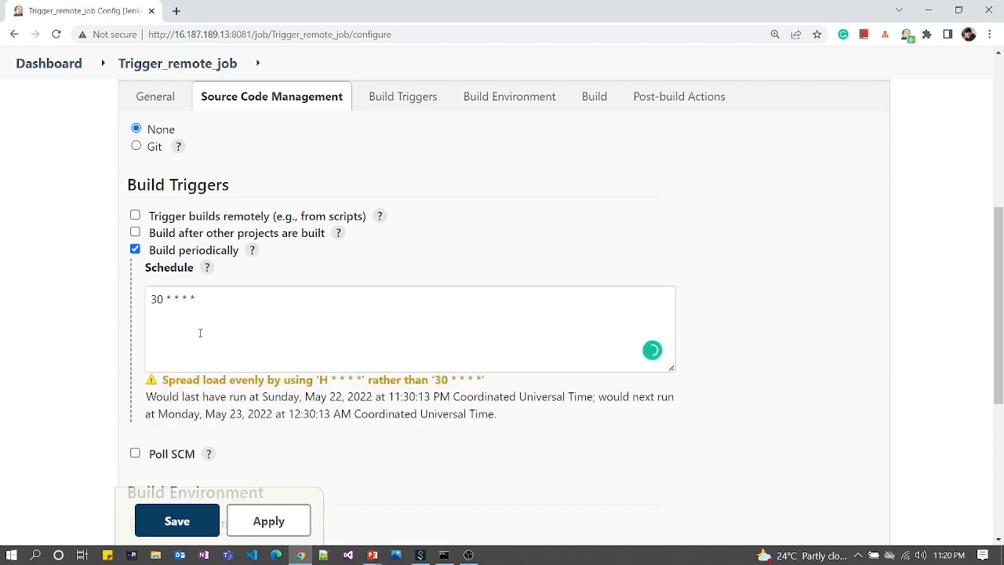
{"action": "left_click", "coordinate": [207, 267]}
Step: Review the cron help, highlighting the MINUTE and HOUR fields and the 12:30 next-run time
{"action": "scroll", "coordinate": [365, 461], "scroll_direction": "down", "scroll_amount": 1}
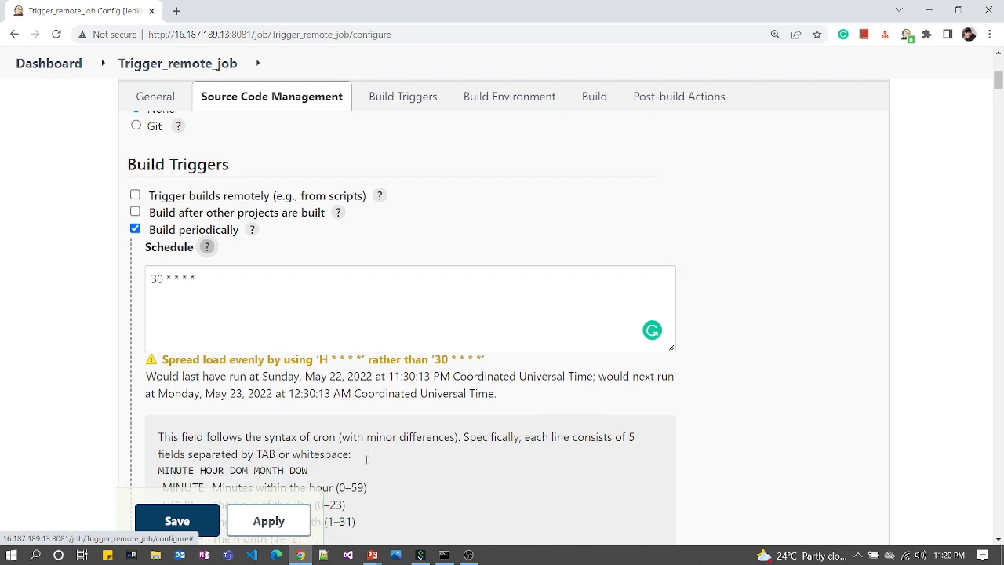
{"action": "scroll", "coordinate": [415, 461], "scroll_direction": "down", "scroll_amount": 2}
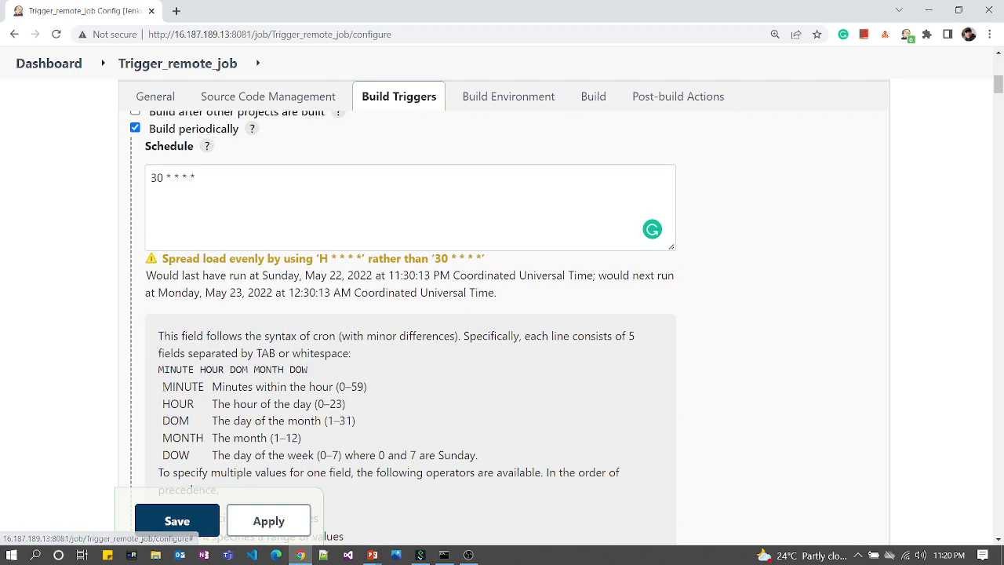
{"action": "left_click_drag", "start_coordinate": [163, 387], "coordinate": [246, 384]}
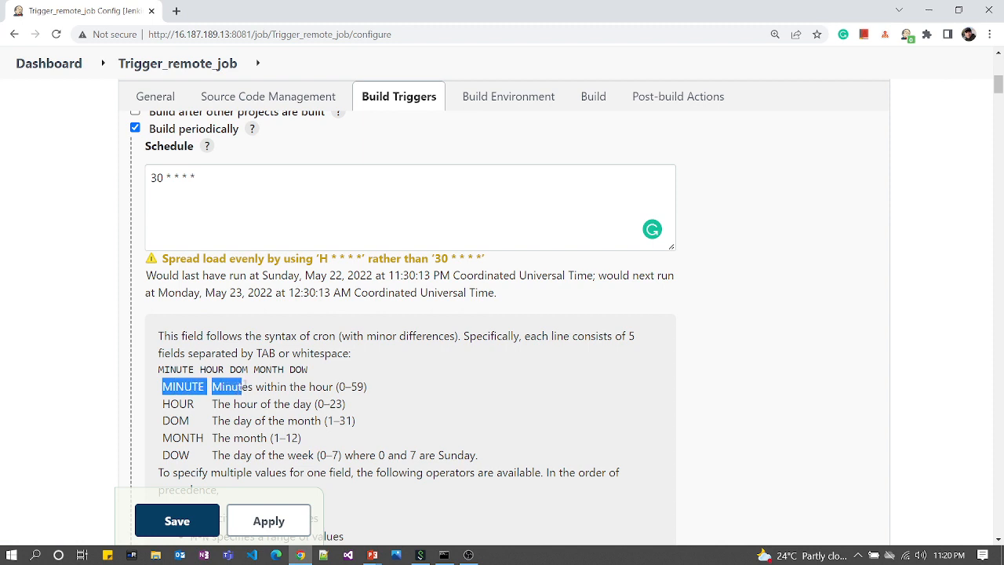
{"action": "left_click_drag", "start_coordinate": [163, 404], "coordinate": [190, 420]}
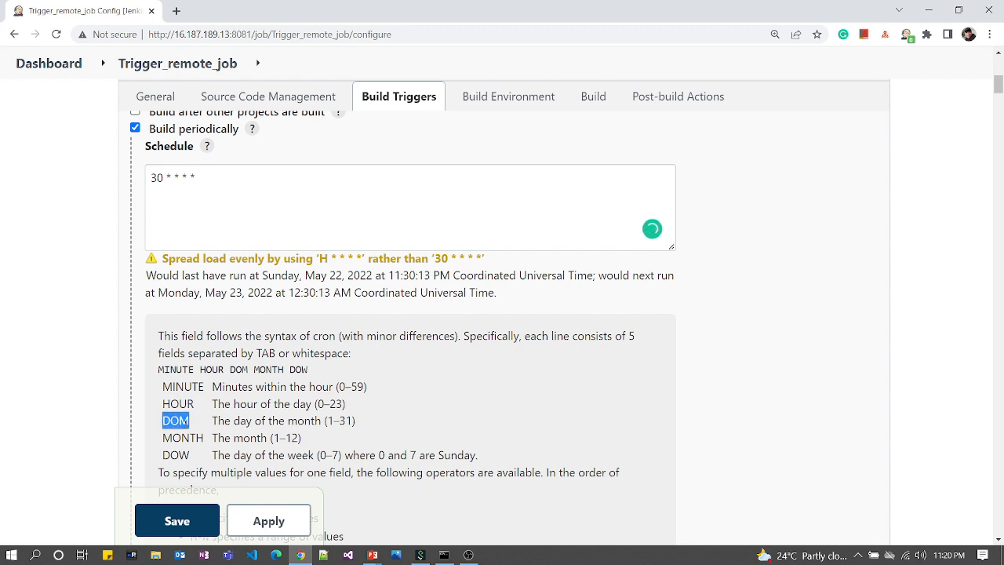
{"action": "left_click_drag", "start_coordinate": [196, 177], "coordinate": [166, 178]}
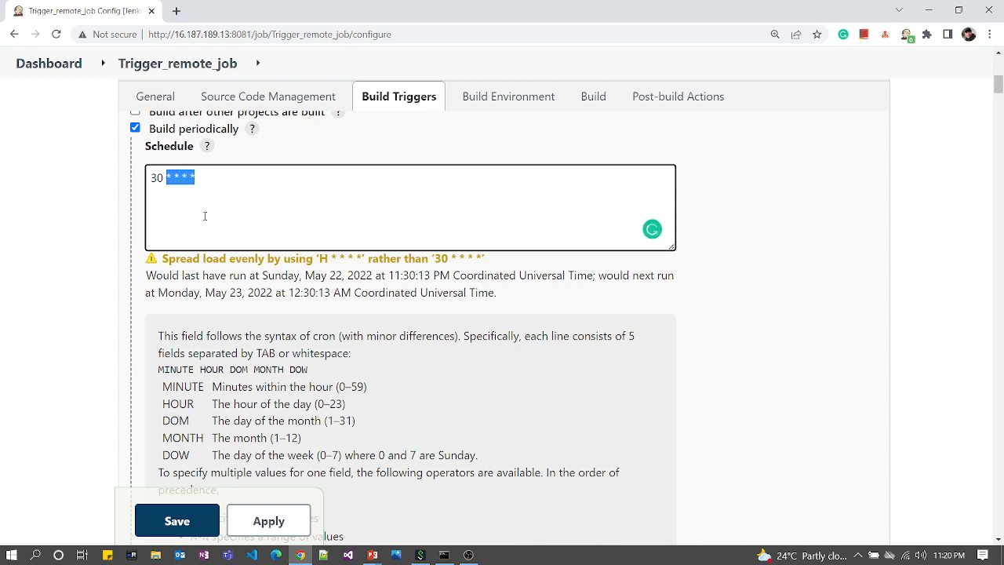
{"action": "left_click", "coordinate": [164, 182]}
{"action": "left_click_drag", "start_coordinate": [163, 181], "coordinate": [143, 188]}
{"action": "left_click_drag", "start_coordinate": [392, 276], "coordinate": [431, 275]}
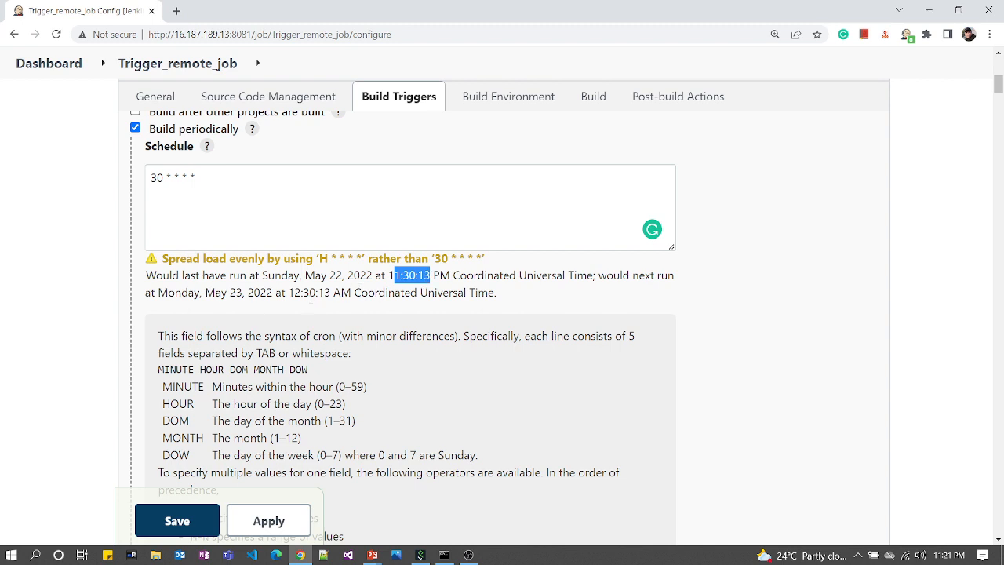
{"action": "left_click_drag", "start_coordinate": [294, 292], "coordinate": [315, 294]}
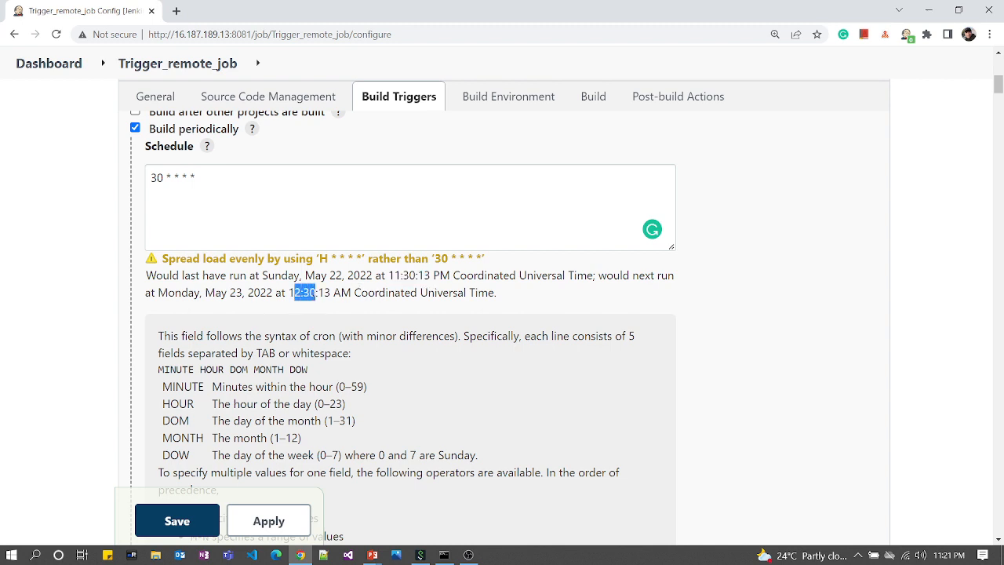
Step: Change the schedule to * 2 * * *, then switch Build periodically off
{"action": "left_click", "coordinate": [161, 179]}
{"action": "key", "text": "BackSpace"}
{"action": "key", "text": "BackSpace"}
{"action": "type", "text": "*"}
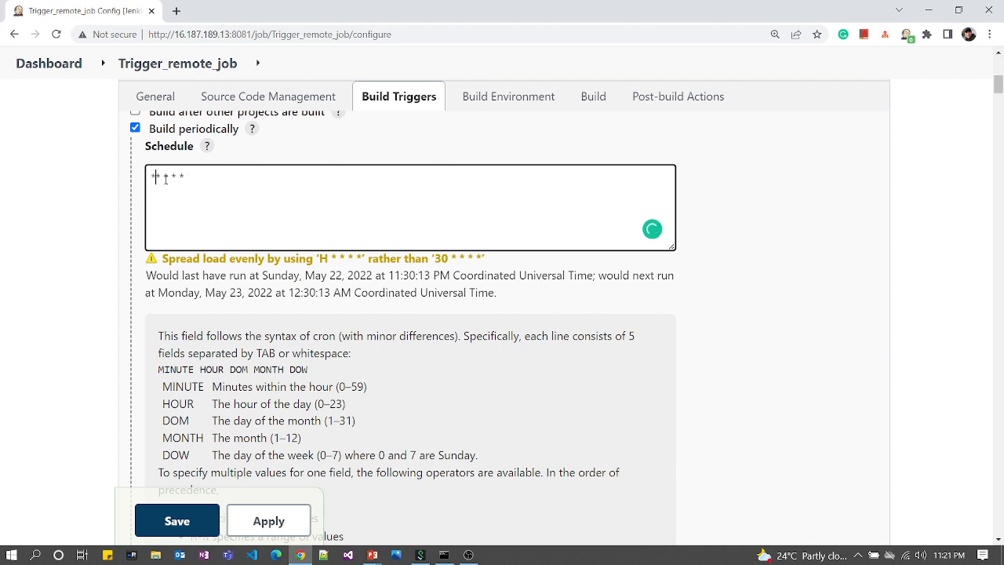
{"action": "key", "text": "Delete"}
{"action": "type", "text": "2"}
{"action": "left_click", "coordinate": [768, 207]}
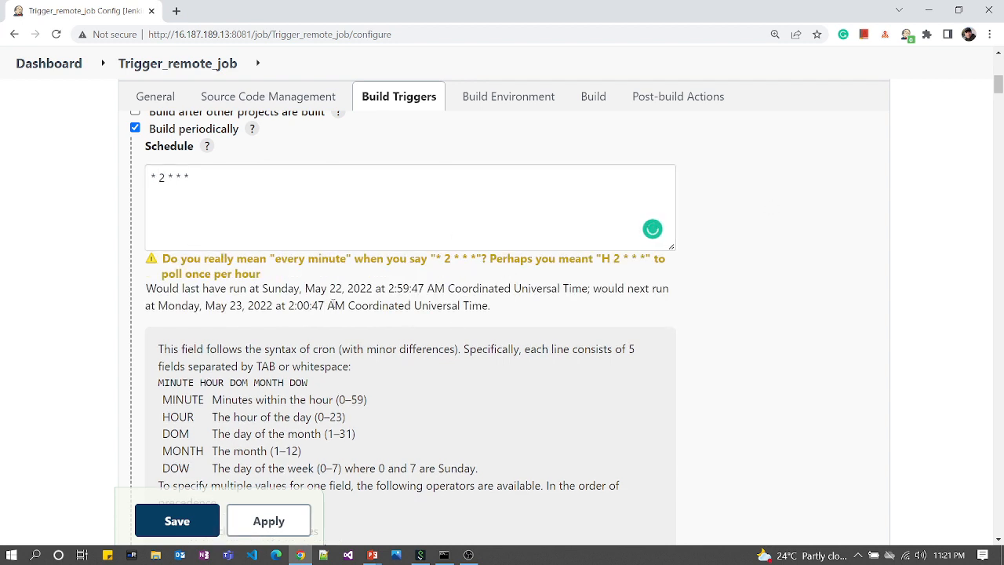
{"action": "scroll", "coordinate": [325, 280], "scroll_direction": "up", "scroll_amount": 2}
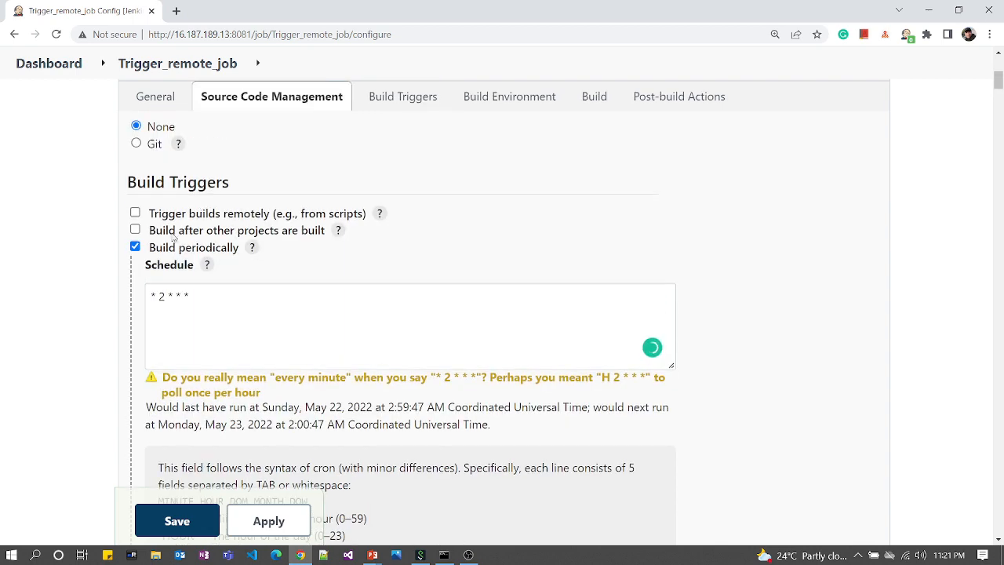
{"action": "left_click", "coordinate": [135, 248]}
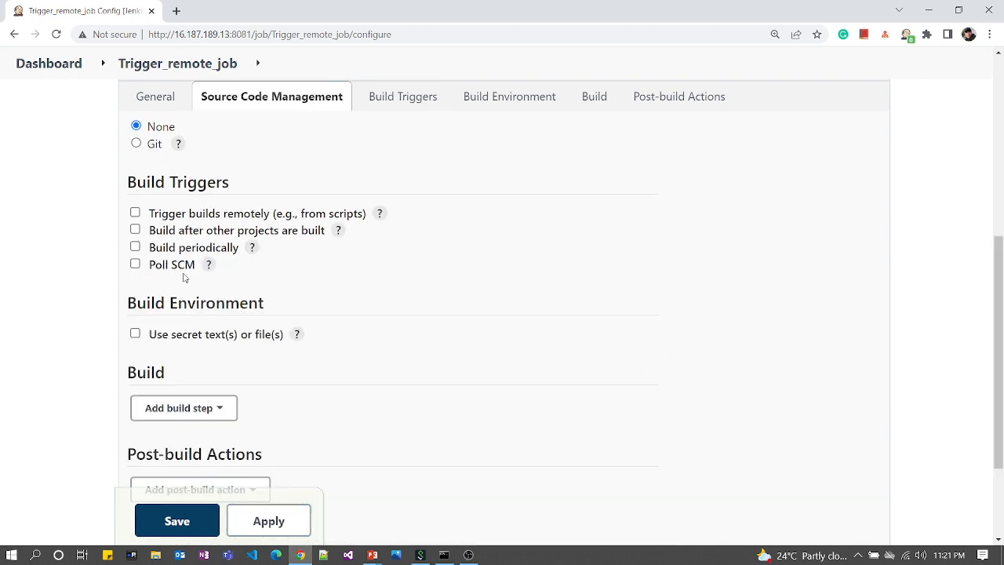
Step: Briefly enable Poll SCM to read its schedule help, then uncheck it again
{"action": "left_click", "coordinate": [136, 265]}
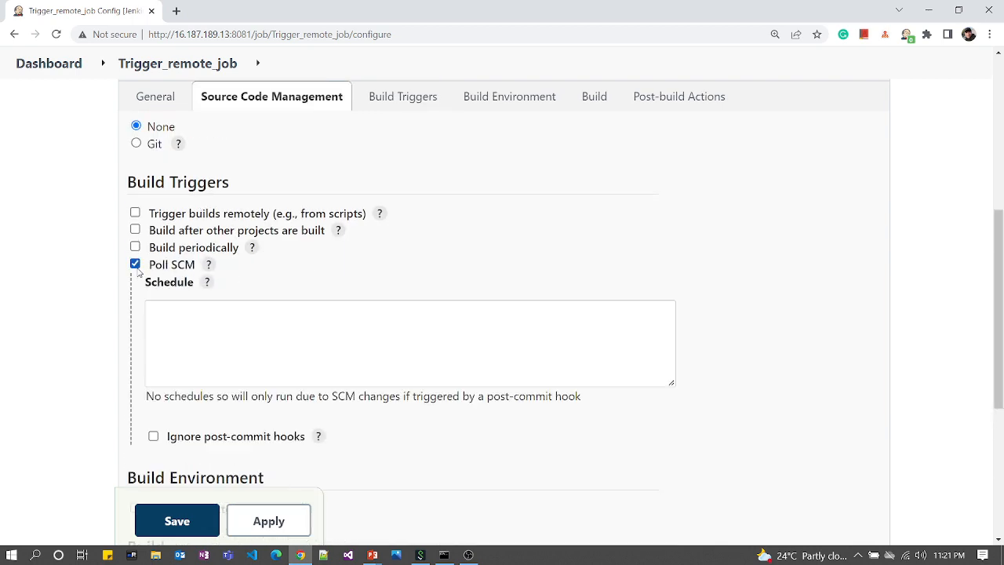
{"action": "left_click", "coordinate": [208, 284]}
{"action": "scroll", "coordinate": [316, 370], "scroll_direction": "down", "scroll_amount": 2}
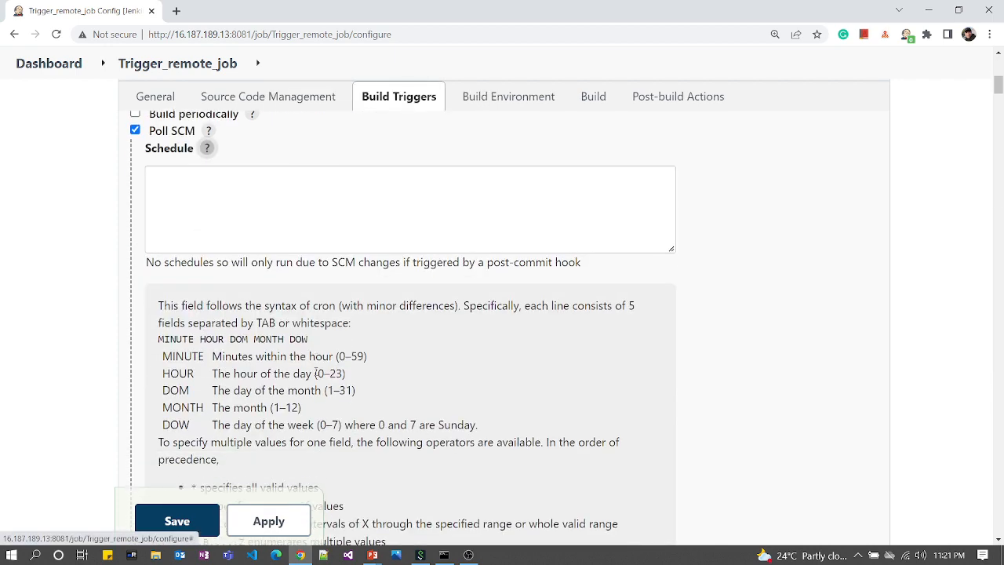
{"action": "scroll", "coordinate": [316, 369], "scroll_direction": "down", "scroll_amount": 5}
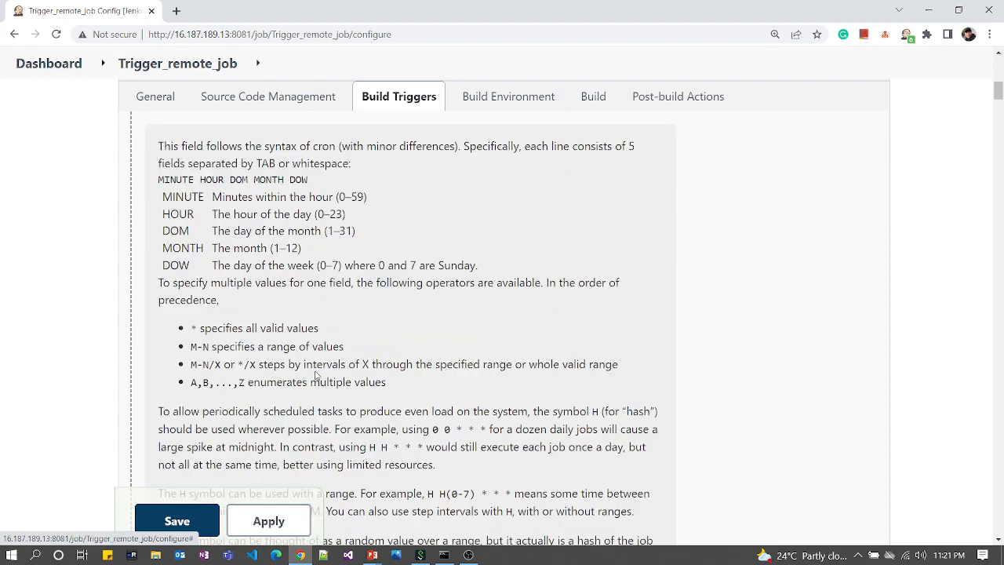
{"action": "scroll", "coordinate": [316, 375], "scroll_direction": "up", "scroll_amount": 7}
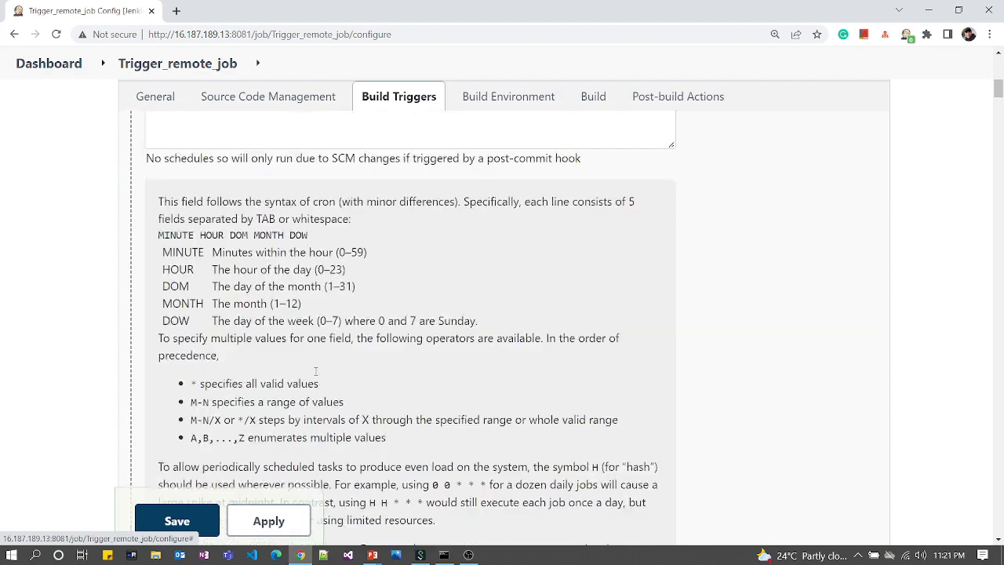
{"action": "scroll", "coordinate": [316, 369], "scroll_direction": "down", "scroll_amount": 3}
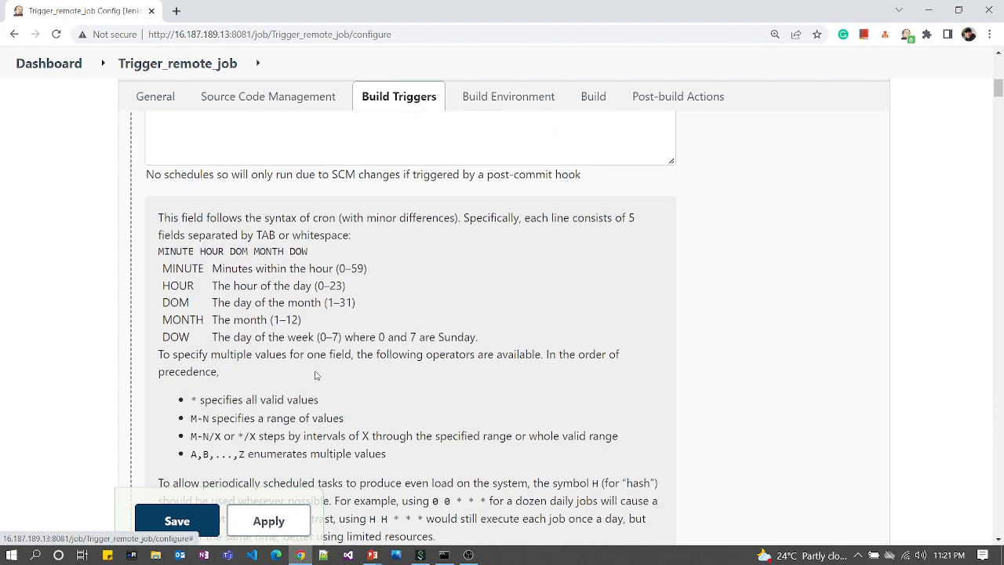
{"action": "scroll", "coordinate": [316, 370], "scroll_direction": "up", "scroll_amount": 1}
{"action": "scroll", "coordinate": [317, 369], "scroll_direction": "up", "scroll_amount": 2}
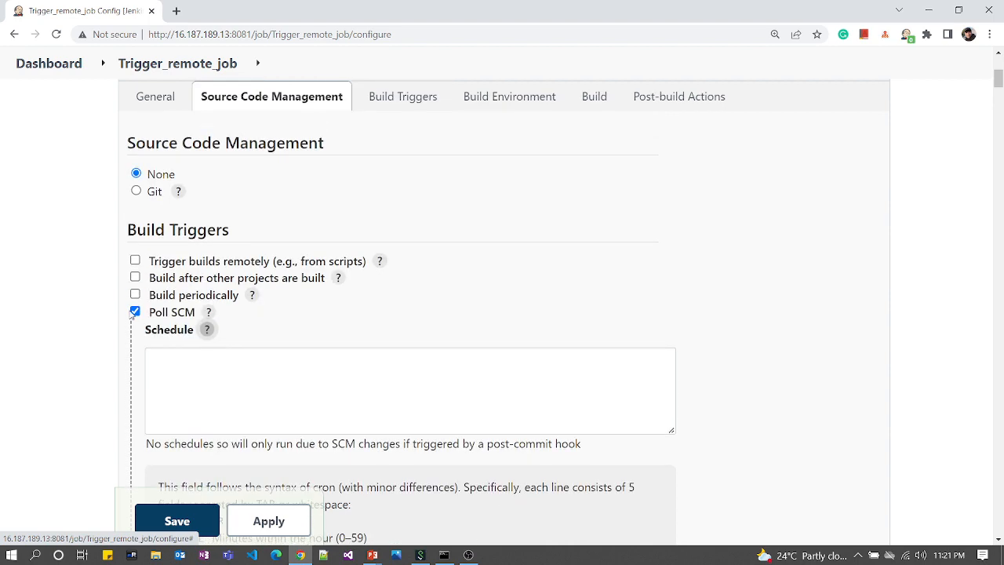
{"action": "left_click", "coordinate": [136, 312]}
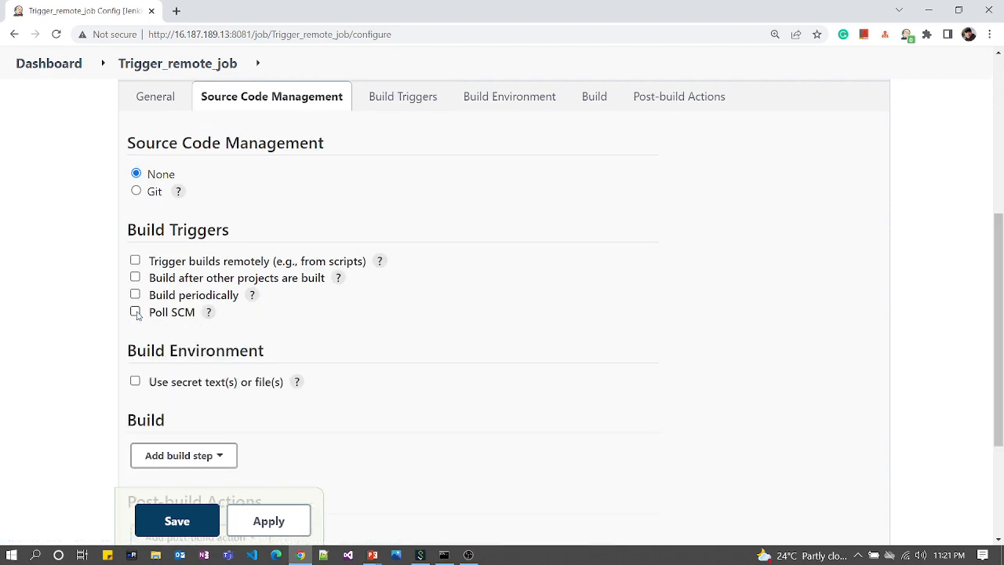
Step: Enable Trigger builds remotely and point out the Authentication Token field and trigger URL explanation
{"action": "left_click", "coordinate": [135, 260]}
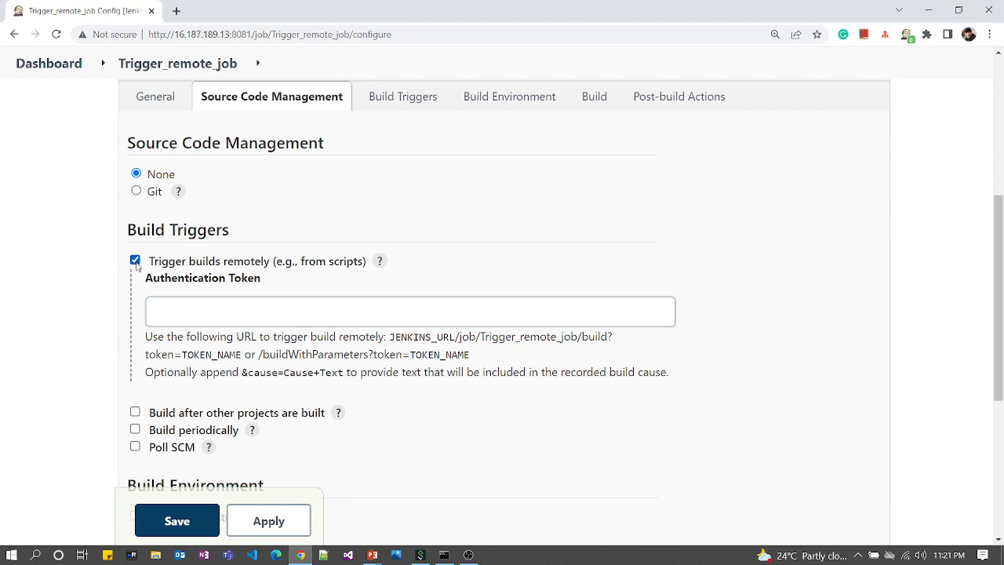
{"action": "left_click", "coordinate": [192, 313]}
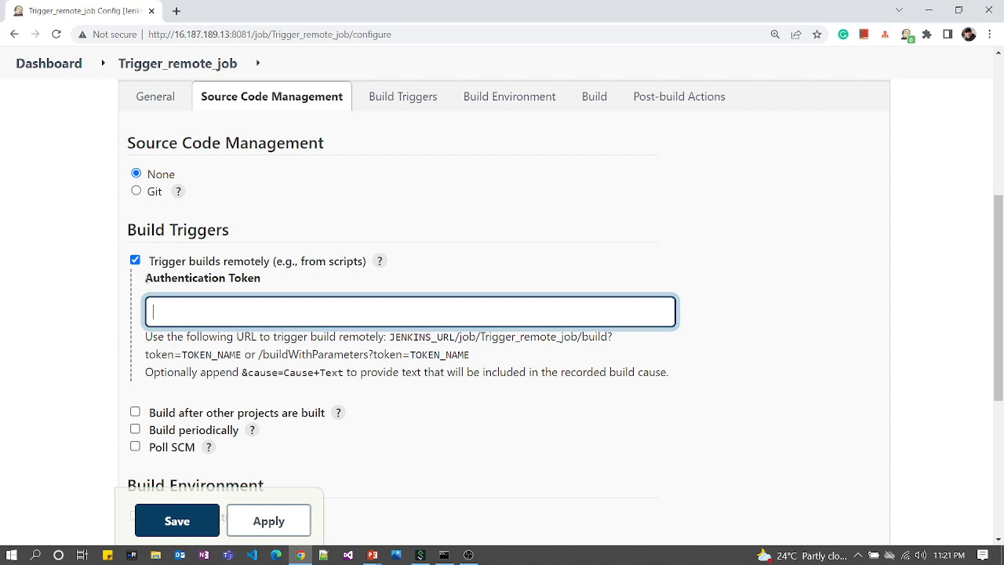
{"action": "left_click_drag", "start_coordinate": [146, 278], "coordinate": [260, 279]}
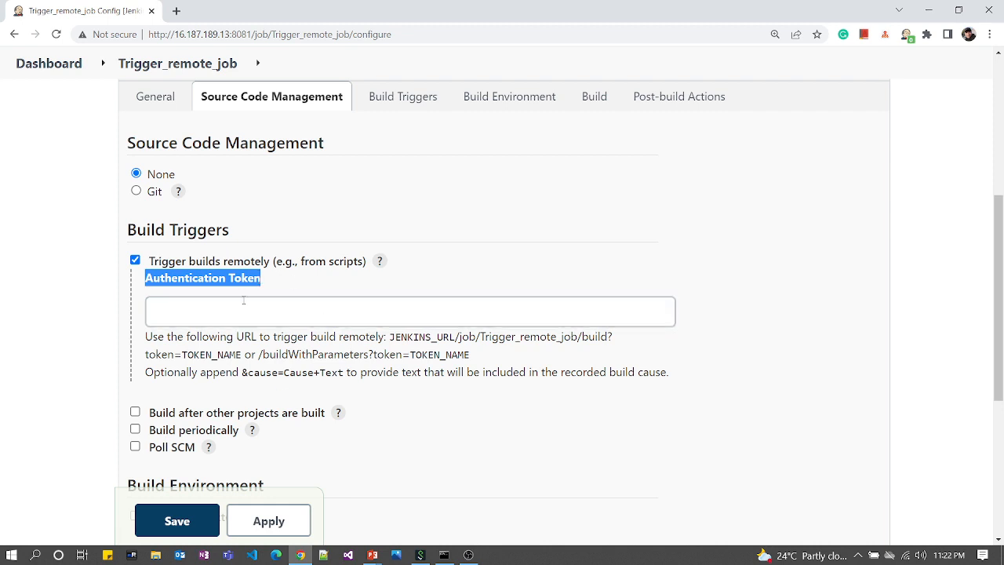
{"action": "scroll", "coordinate": [336, 363], "scroll_direction": "down", "scroll_amount": 1}
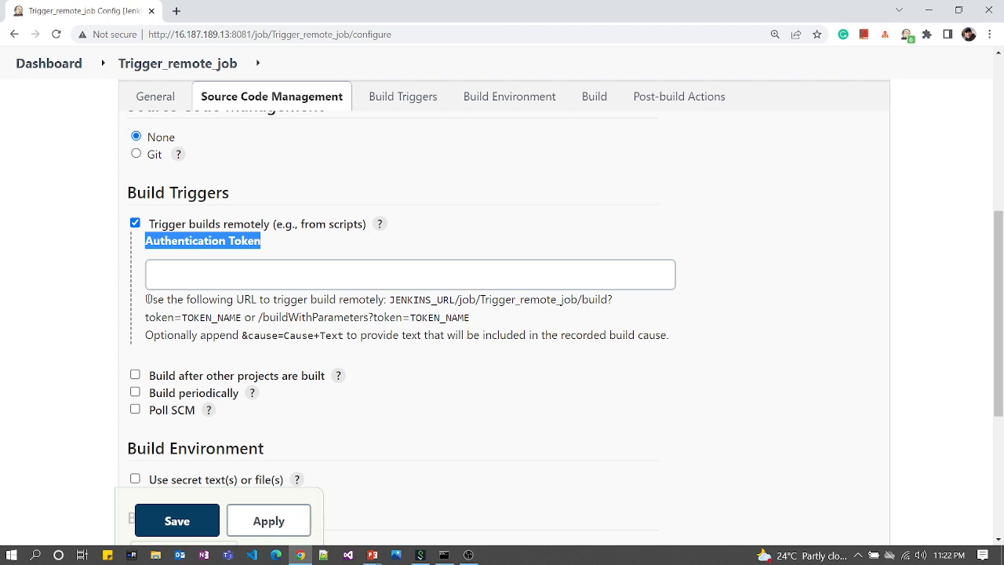
{"action": "left_click_drag", "start_coordinate": [147, 299], "coordinate": [616, 299]}
{"action": "left_click", "coordinate": [557, 330]}
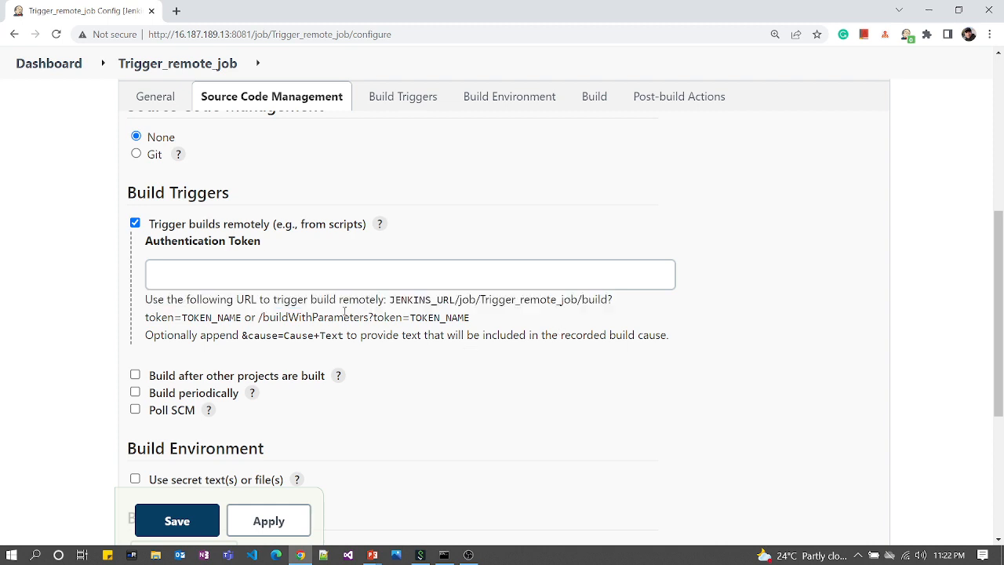
Step: Walk through JENKINS_URL, /job/Trigger_remote_job/build? and token=TOKEN_NAME against the page address
{"action": "left_click", "coordinate": [231, 280]}
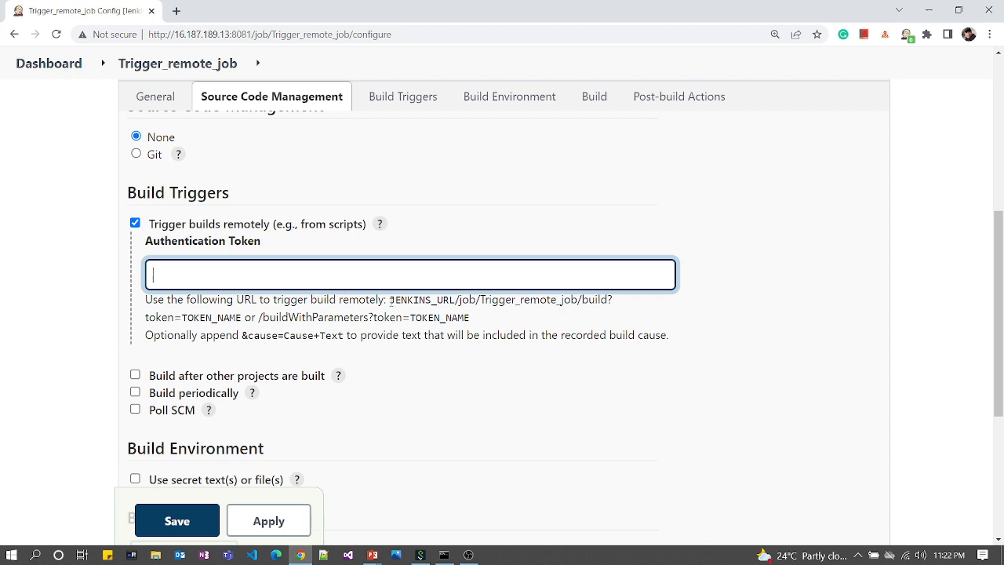
{"action": "left_click_drag", "start_coordinate": [390, 301], "coordinate": [454, 300]}
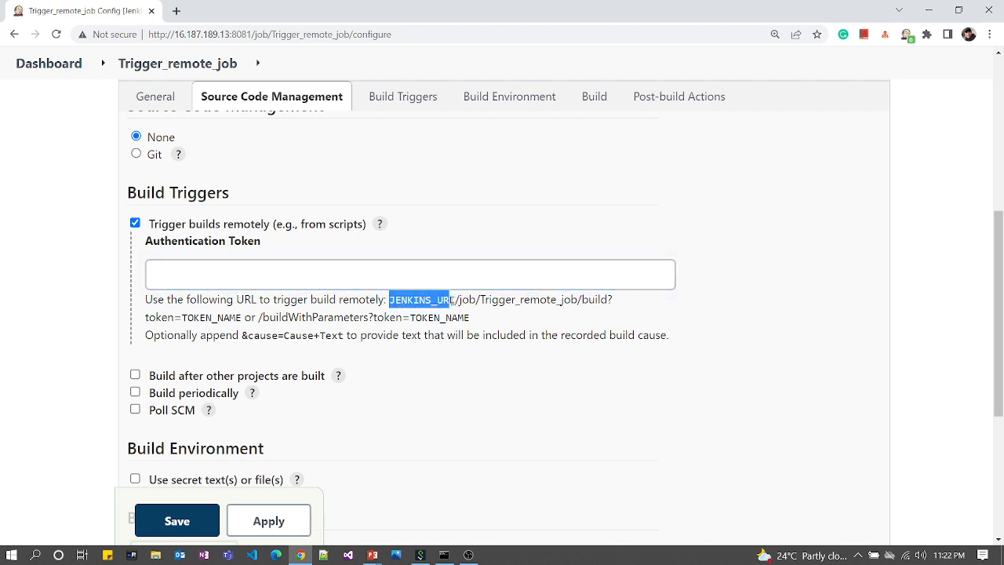
{"action": "left_click", "coordinate": [457, 302]}
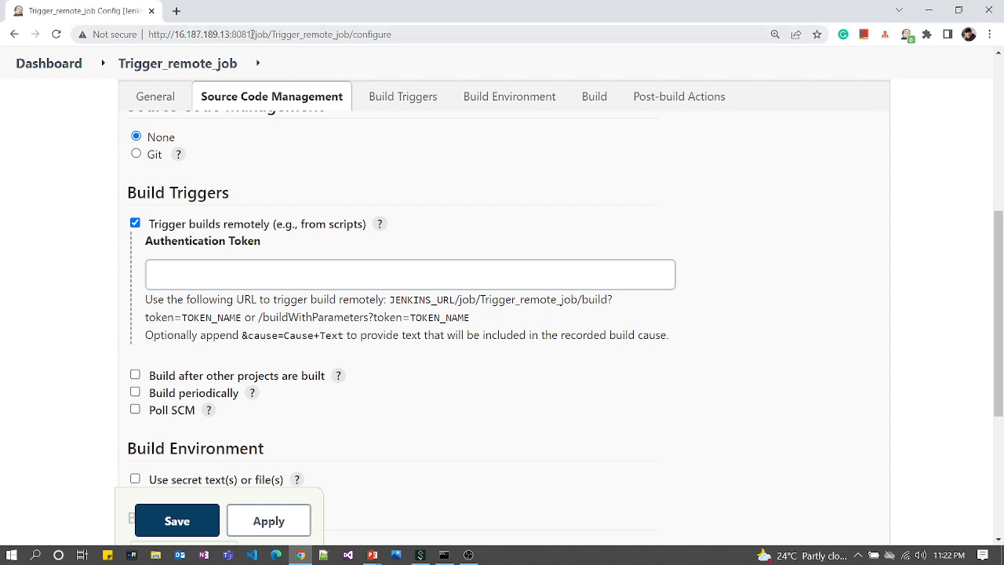
{"action": "left_click_drag", "start_coordinate": [253, 35], "coordinate": [137, 53]}
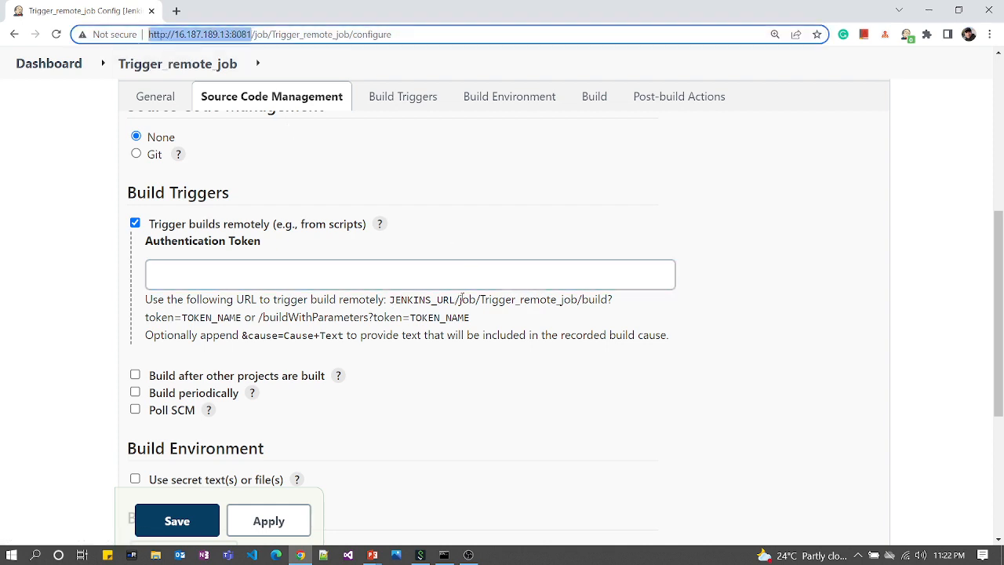
{"action": "left_click", "coordinate": [458, 301]}
{"action": "left_click_drag", "start_coordinate": [457, 300], "coordinate": [614, 299]}
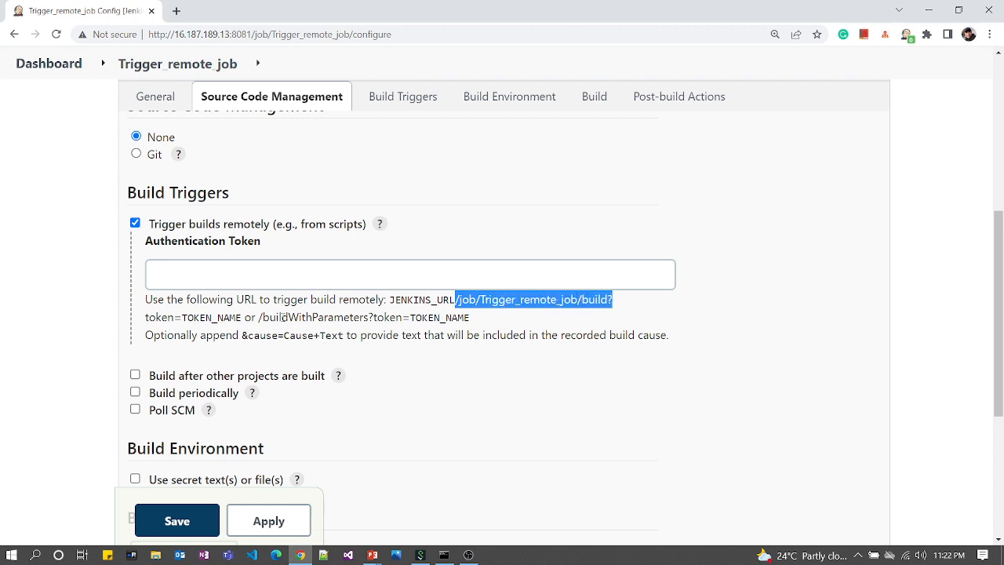
{"action": "left_click_drag", "start_coordinate": [245, 317], "coordinate": [145, 317]}
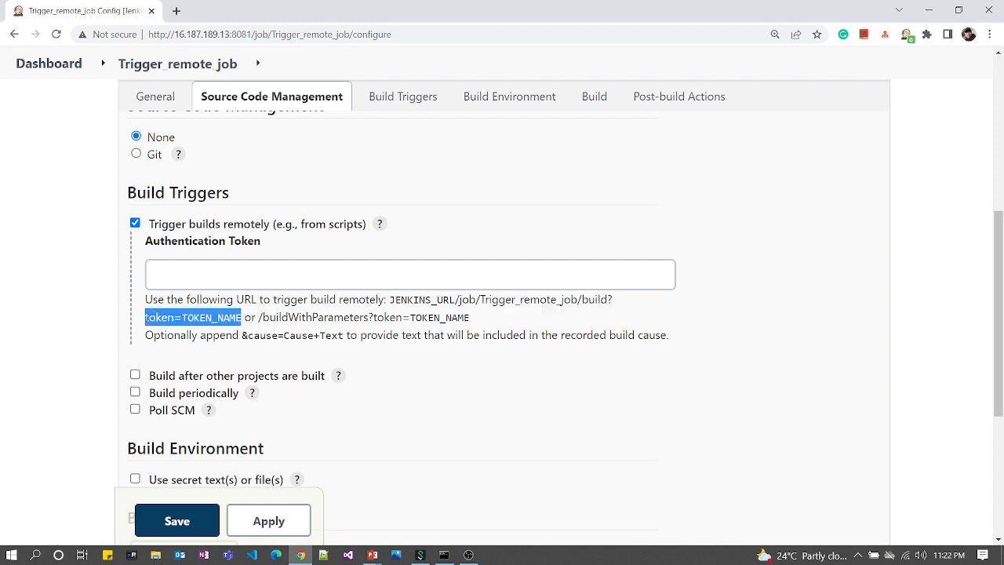
{"action": "left_click", "coordinate": [166, 319]}
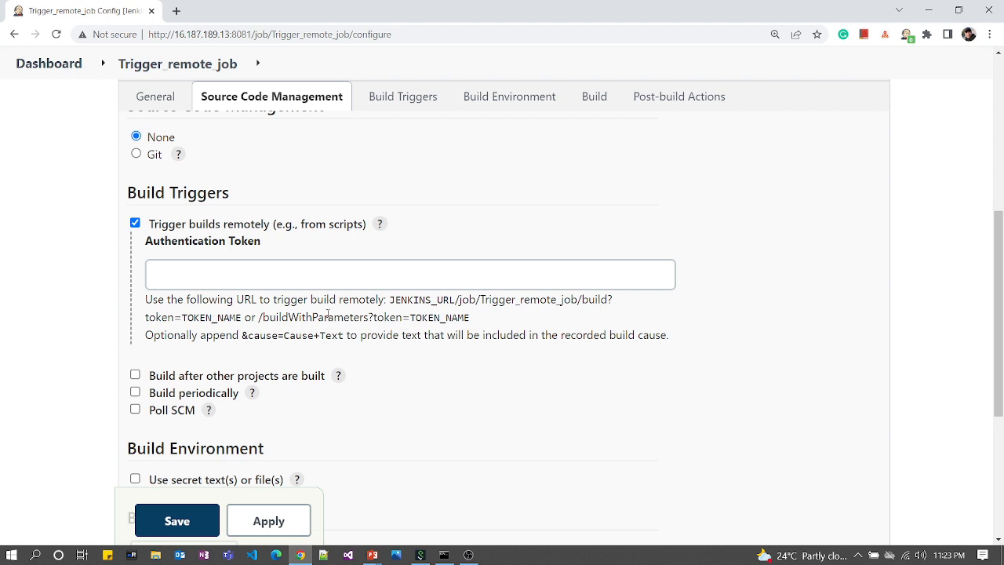
{"action": "scroll", "coordinate": [328, 315], "scroll_direction": "up", "scroll_amount": 6}
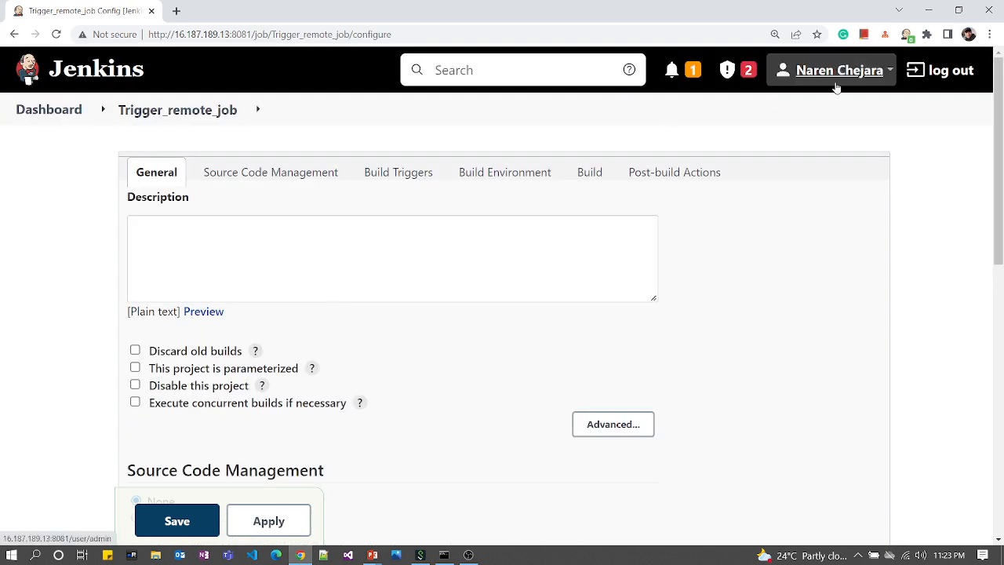
Step: Open the user's Configure page from the account menu in a new browser tab
{"action": "left_click", "coordinate": [892, 72]}
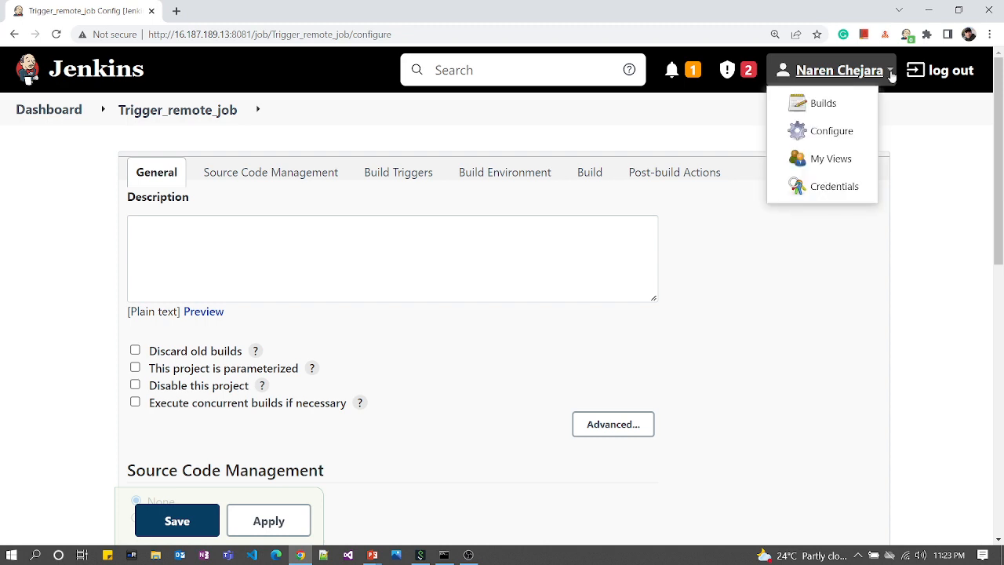
{"action": "right_click", "coordinate": [830, 133]}
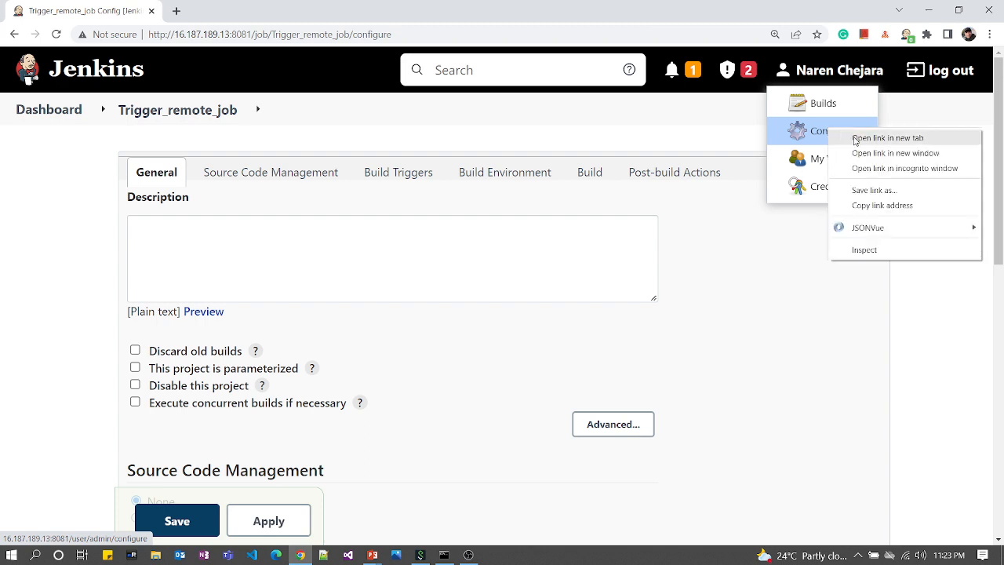
{"action": "left_click", "coordinate": [855, 140]}
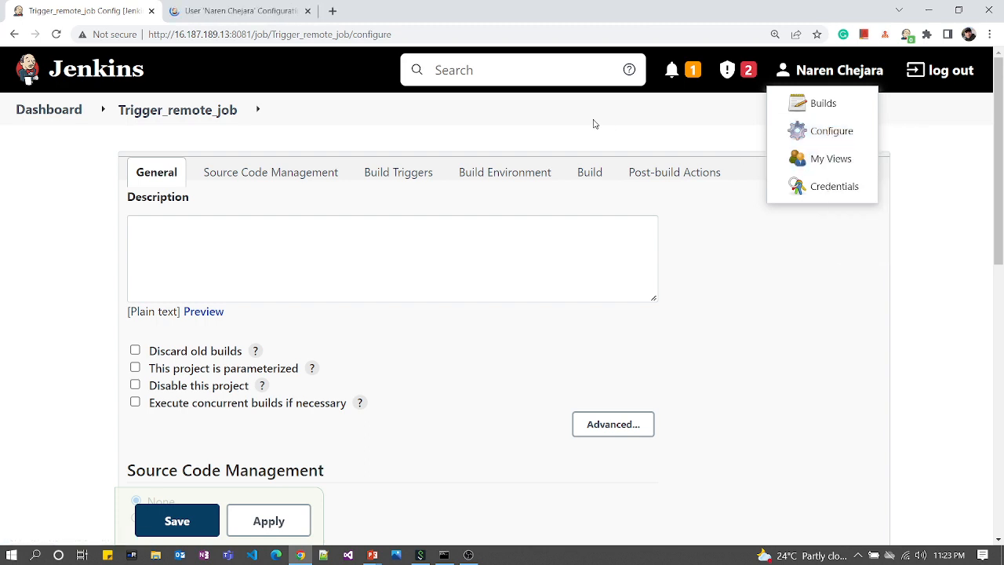
{"action": "left_click", "coordinate": [239, 11]}
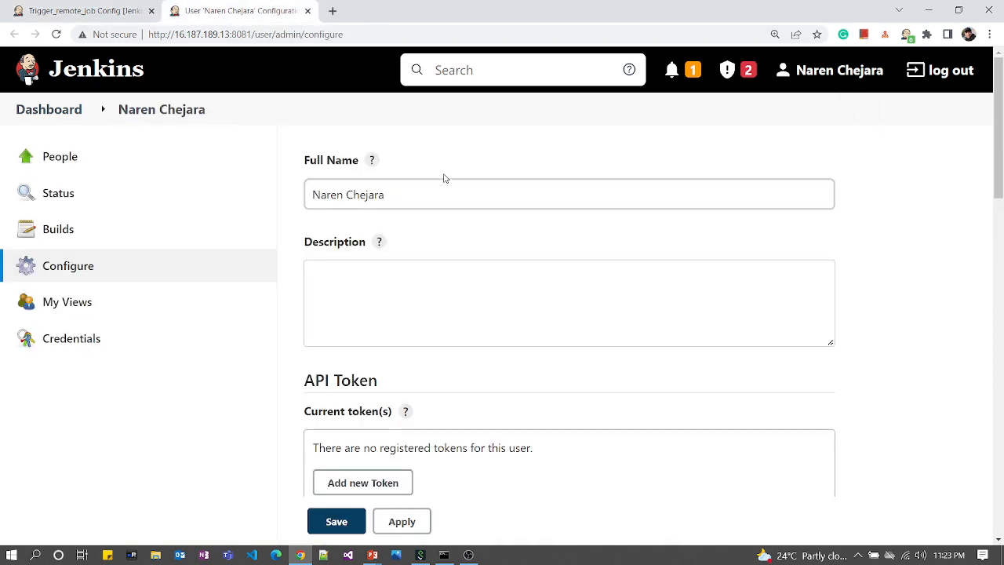
Step: Scroll the user configuration page past Full Name and Description to the API Token section
{"action": "scroll", "coordinate": [449, 271], "scroll_direction": "down", "scroll_amount": 3}
{"action": "scroll", "coordinate": [449, 272], "scroll_direction": "up", "scroll_amount": 3}
{"action": "left_click_drag", "start_coordinate": [303, 161], "coordinate": [358, 162]}
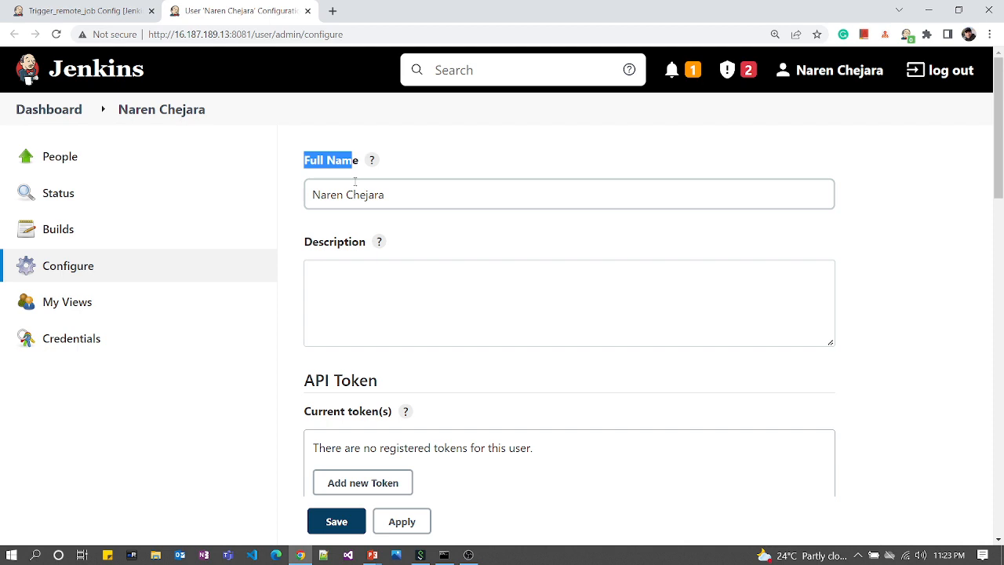
{"action": "left_click", "coordinate": [358, 295]}
{"action": "scroll", "coordinate": [473, 381], "scroll_direction": "down", "scroll_amount": 3}
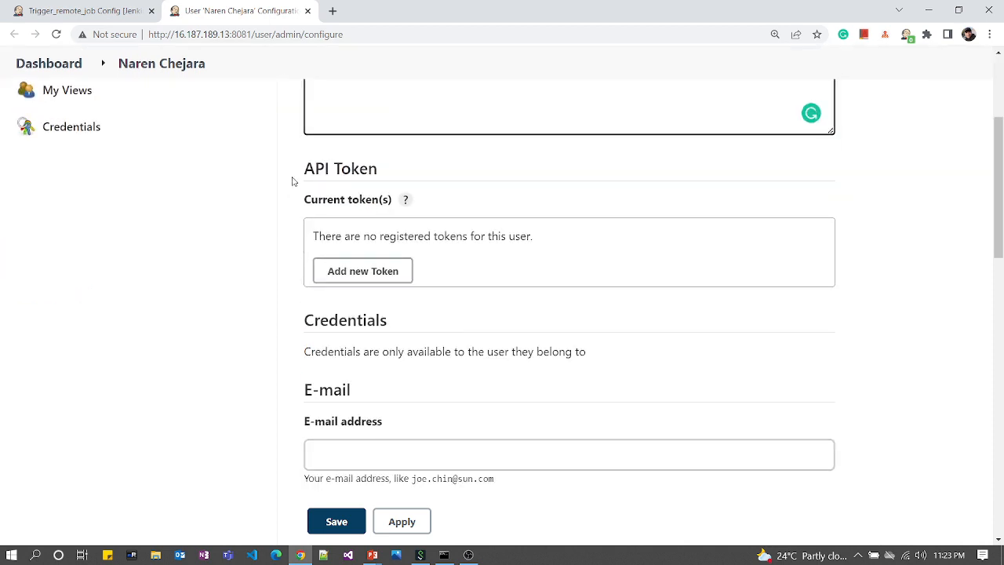
{"action": "left_click_drag", "start_coordinate": [310, 164], "coordinate": [410, 159]}
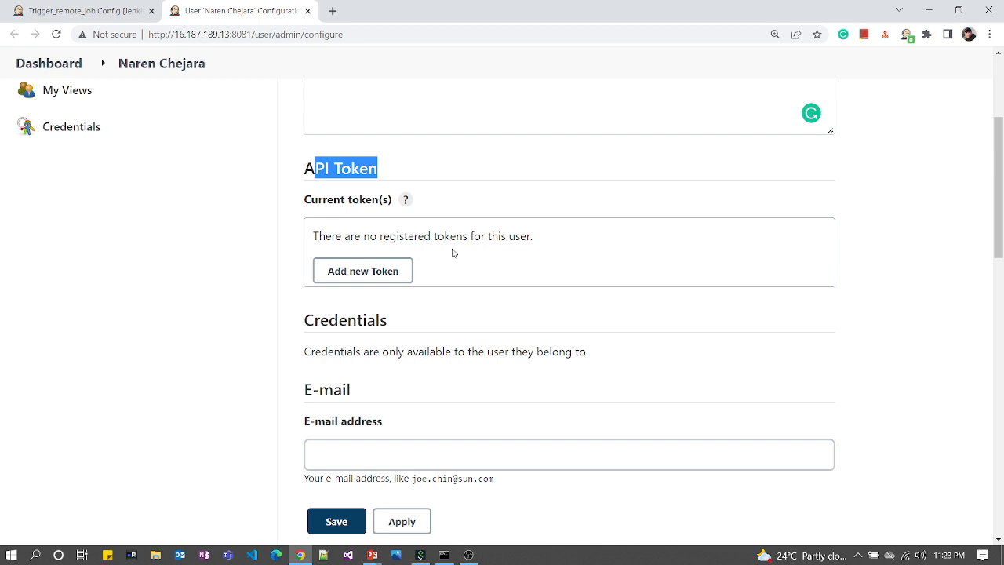
Step: Generate an API token named my_token and copy its value
{"action": "left_click", "coordinate": [392, 271]}
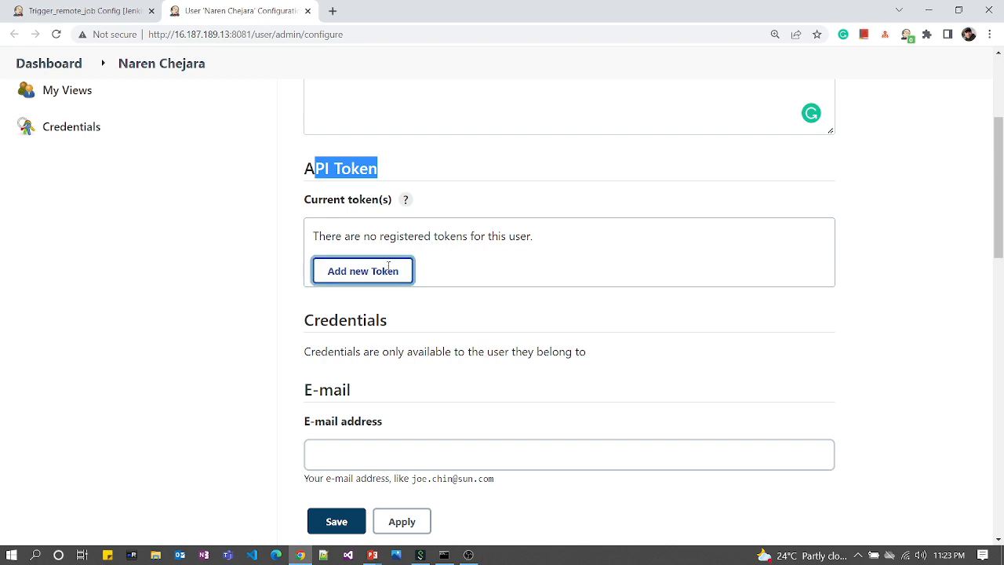
{"action": "type", "text": "my_"}
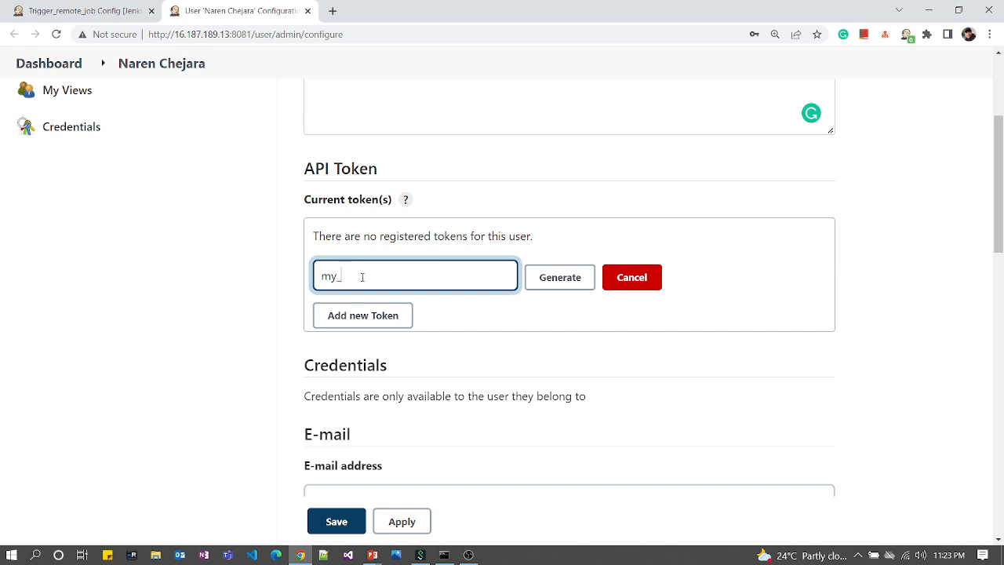
{"action": "type", "text": "token"}
{"action": "left_click", "coordinate": [558, 284]}
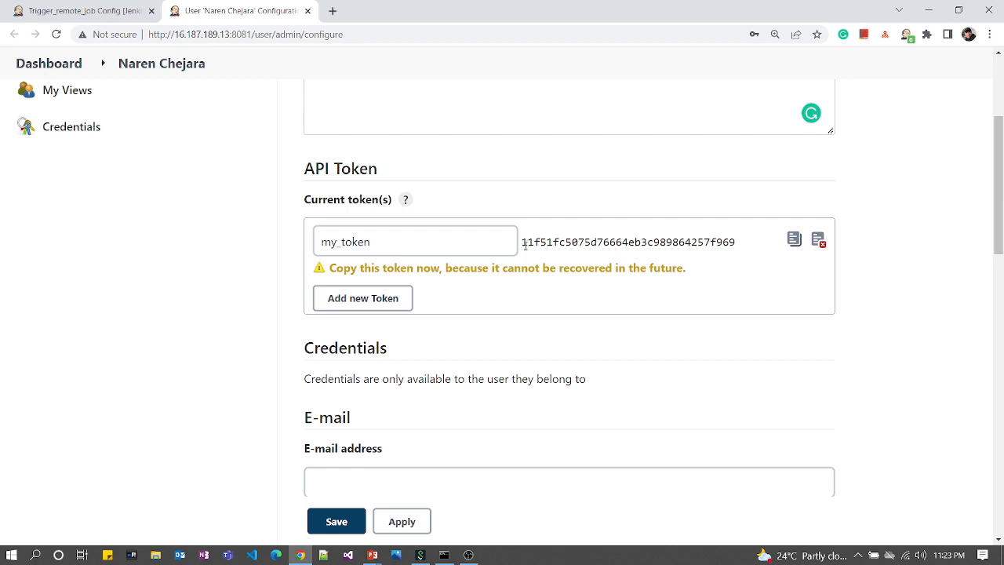
{"action": "left_click_drag", "start_coordinate": [525, 246], "coordinate": [743, 228]}
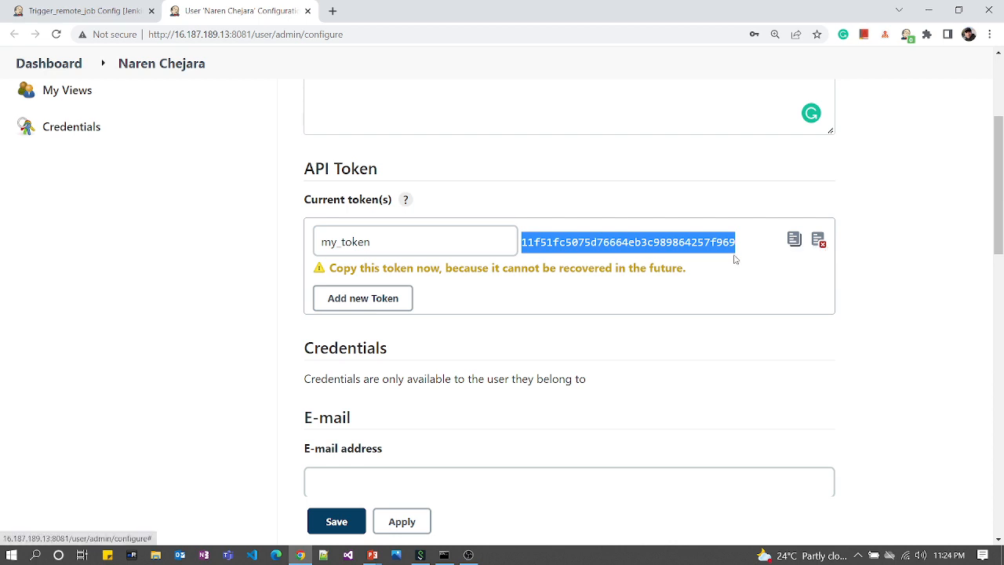
{"action": "left_click", "coordinate": [794, 245]}
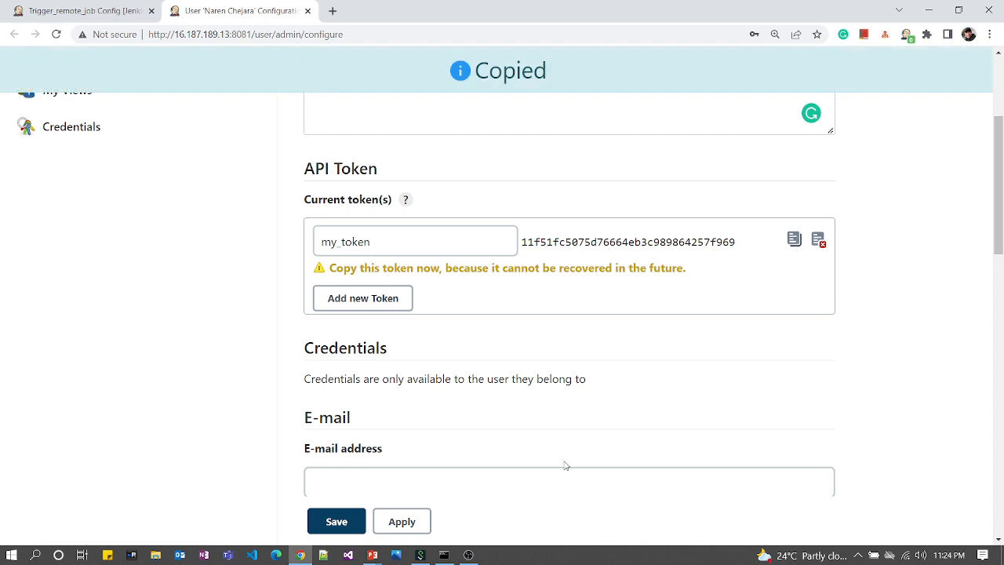
Step: Launch Notepad from the Run dialog
{"action": "key", "text": "super+r"}
{"action": "type", "text": "note"}
{"action": "key", "text": "Down"}
{"action": "key", "text": "Return"}
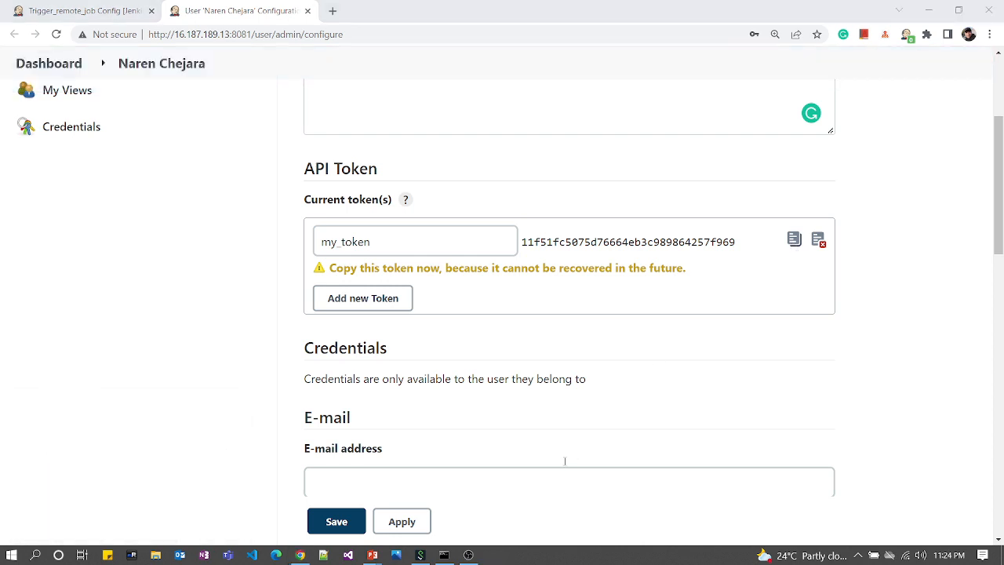
Step: Paste the token into Notepad and prefix it with admin: with no space
{"action": "key", "text": "ctrl+v"}
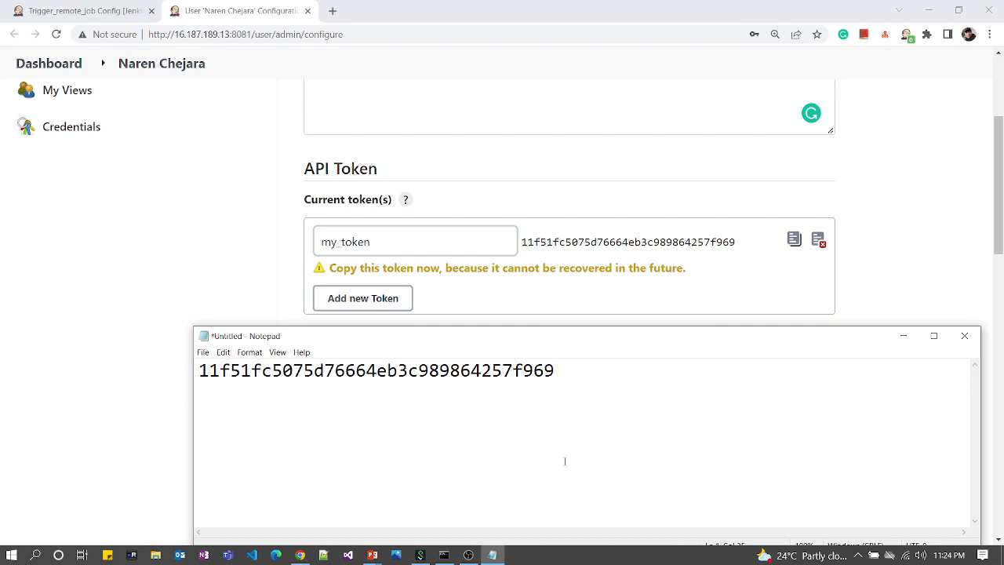
{"action": "key", "text": "Home"}
{"action": "type", "text": "ad"}
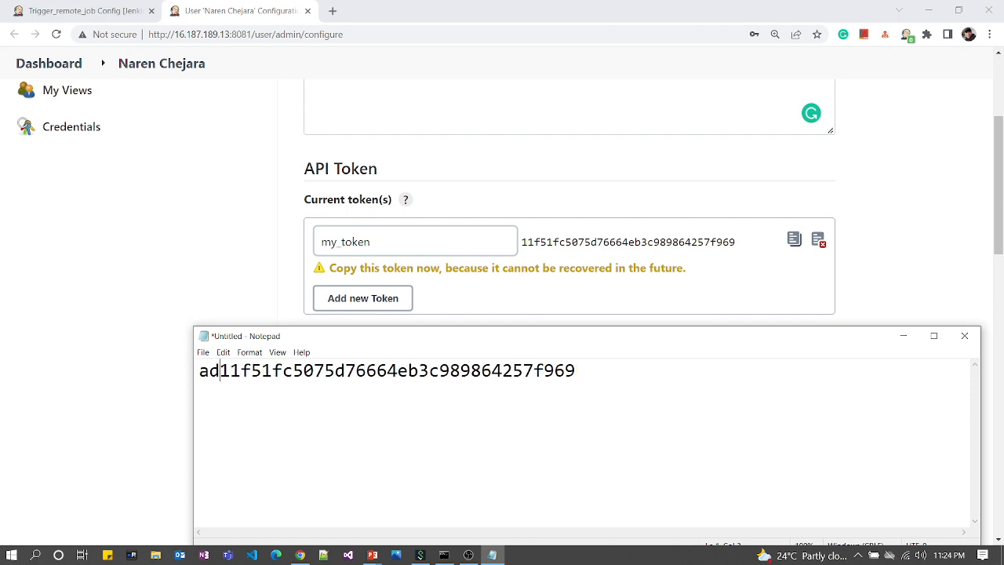
{"action": "type", "text": "min:"}
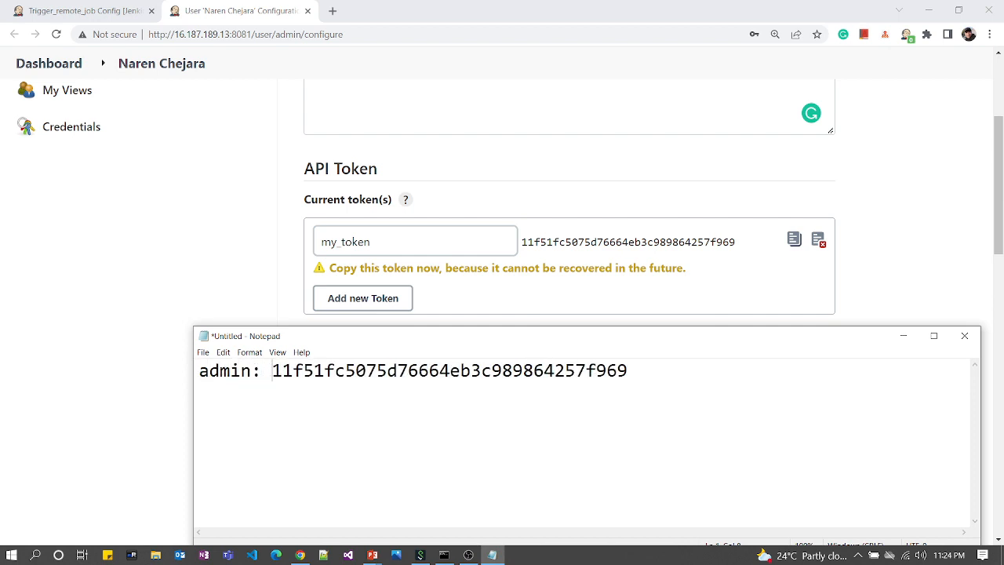
{"action": "key", "text": "BackSpace"}
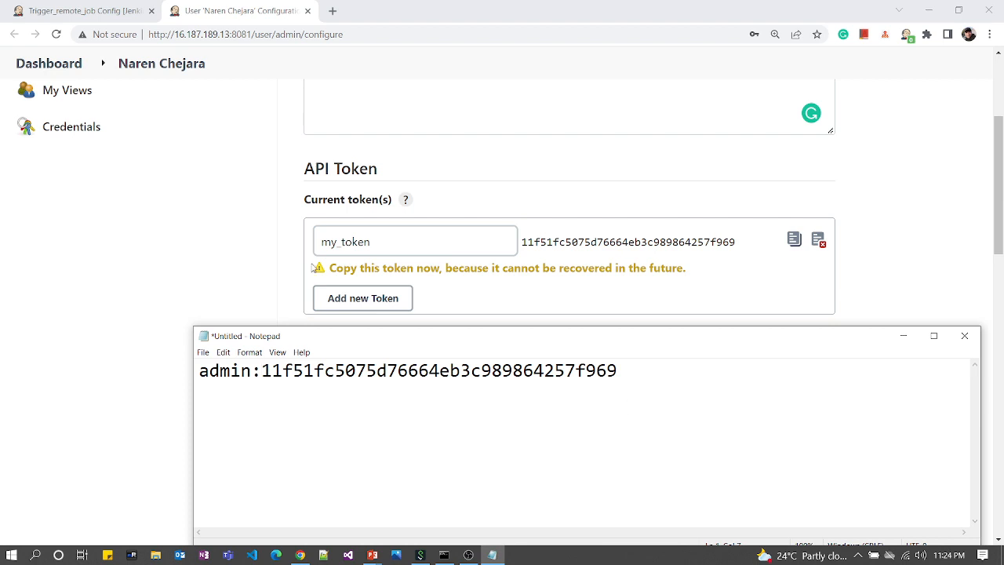
{"action": "left_click_drag", "start_coordinate": [387, 239], "coordinate": [281, 237]}
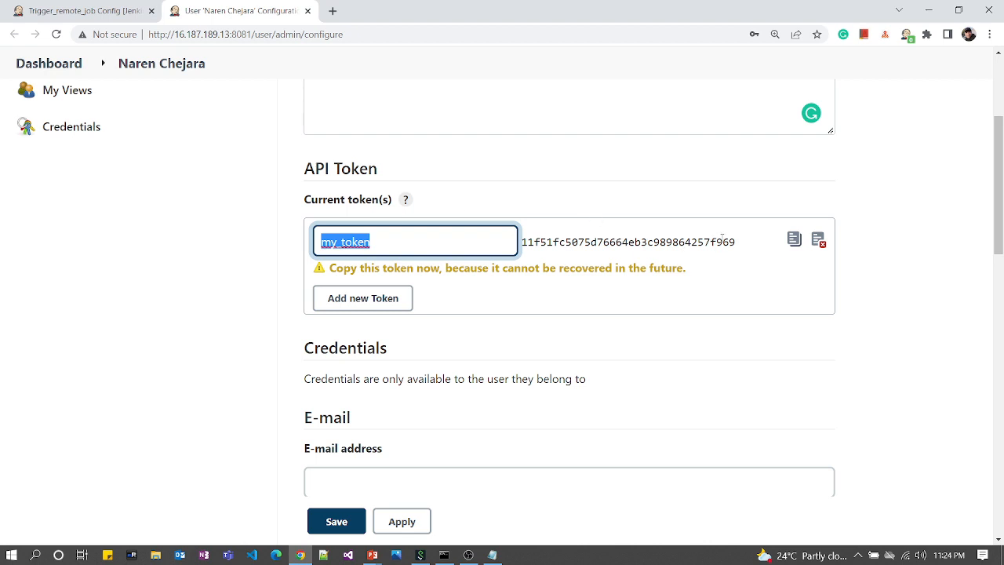
Step: Reselect the generated API token value and return to the Trigger_remote_job configuration tab
{"action": "left_click_drag", "start_coordinate": [740, 242], "coordinate": [517, 240]}
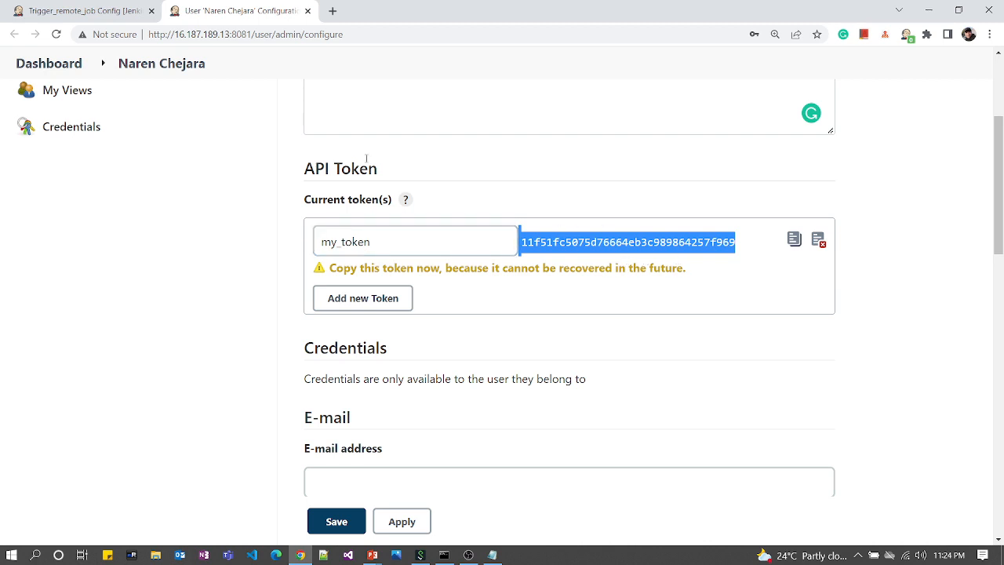
{"action": "left_click", "coordinate": [117, 21]}
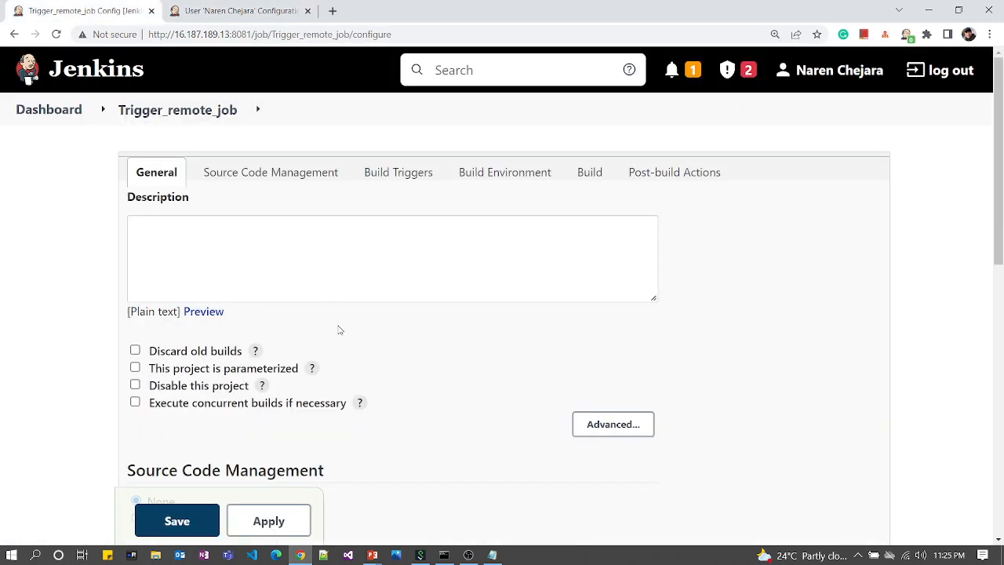
{"action": "scroll", "coordinate": [339, 328], "scroll_direction": "down", "scroll_amount": 5}
{"action": "left_click", "coordinate": [217, 237]}
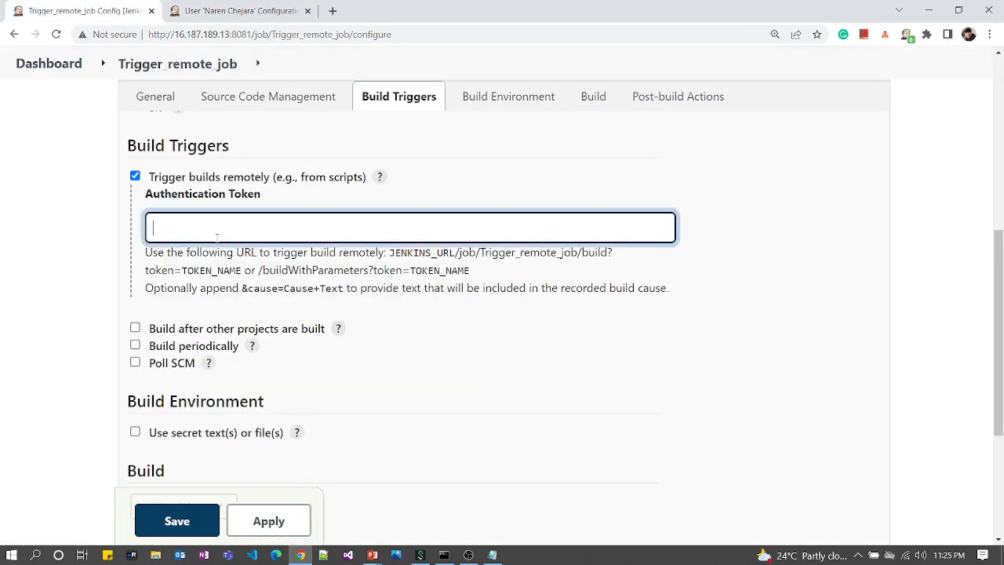
{"action": "type", "text": "my_token"}
{"action": "scroll", "coordinate": [357, 400], "scroll_direction": "down", "scroll_amount": 2}
{"action": "scroll", "coordinate": [357, 400], "scroll_direction": "up", "scroll_amount": 3}
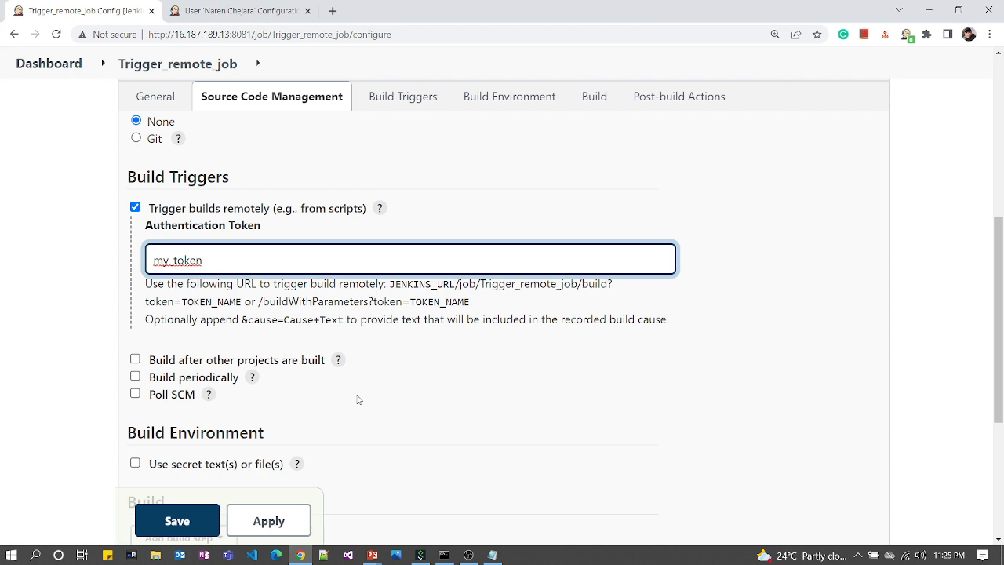
{"action": "scroll", "coordinate": [405, 361], "scroll_direction": "down", "scroll_amount": 4}
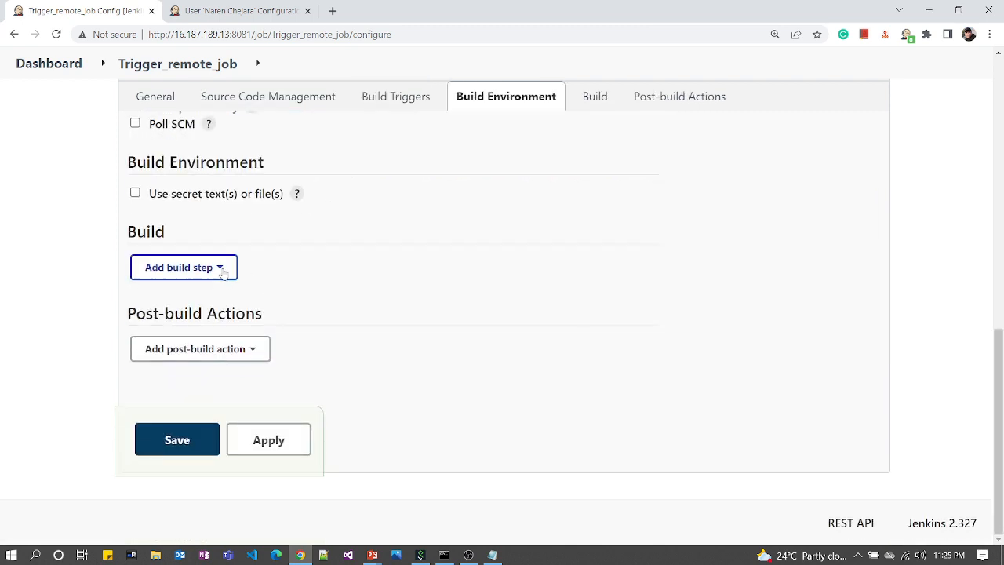
Step: Add an Execute shell build step whose command is ls -l
{"action": "left_click", "coordinate": [222, 267]}
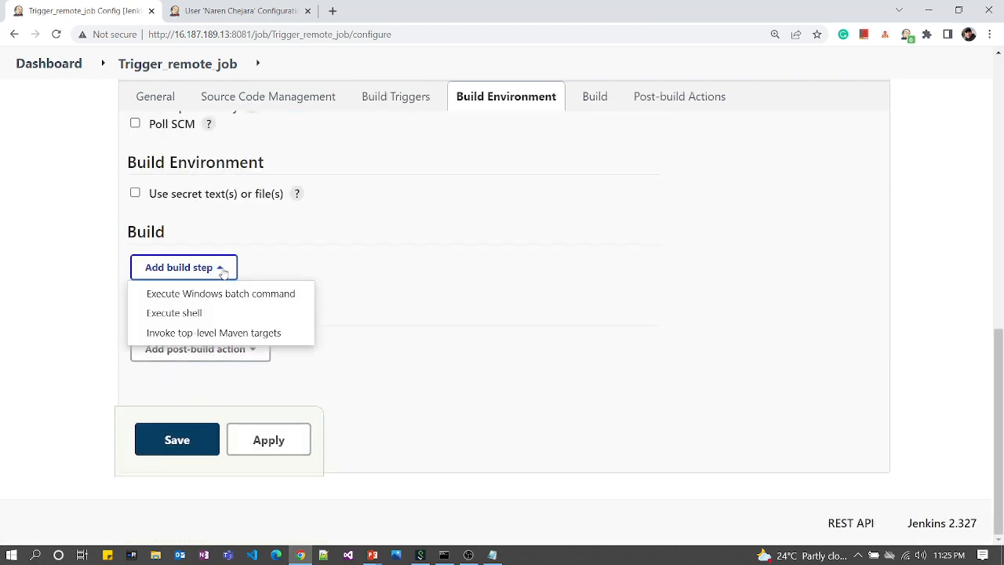
{"action": "left_click", "coordinate": [198, 313]}
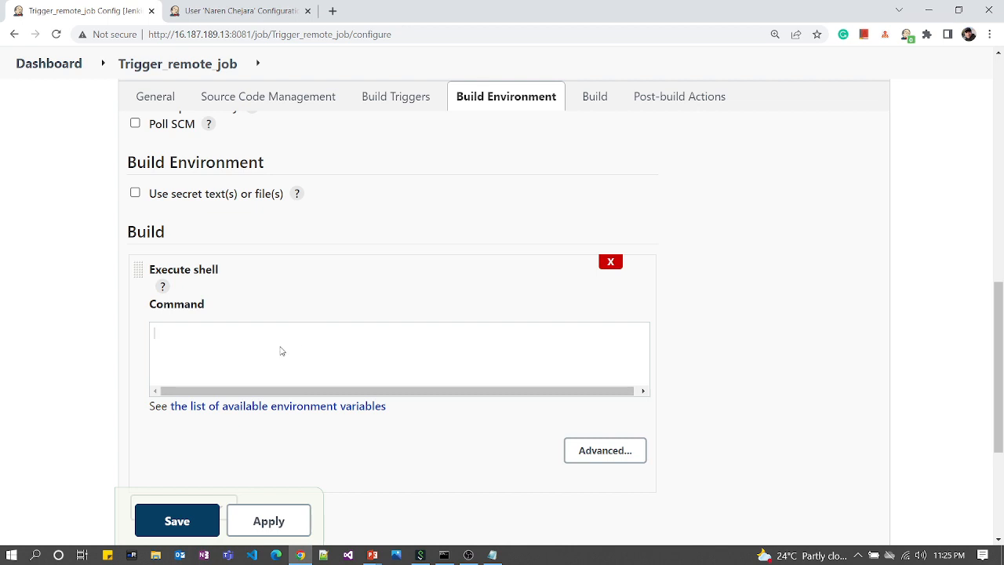
{"action": "type", "text": "ls -l"}
{"action": "scroll", "coordinate": [383, 405], "scroll_direction": "down", "scroll_amount": 3}
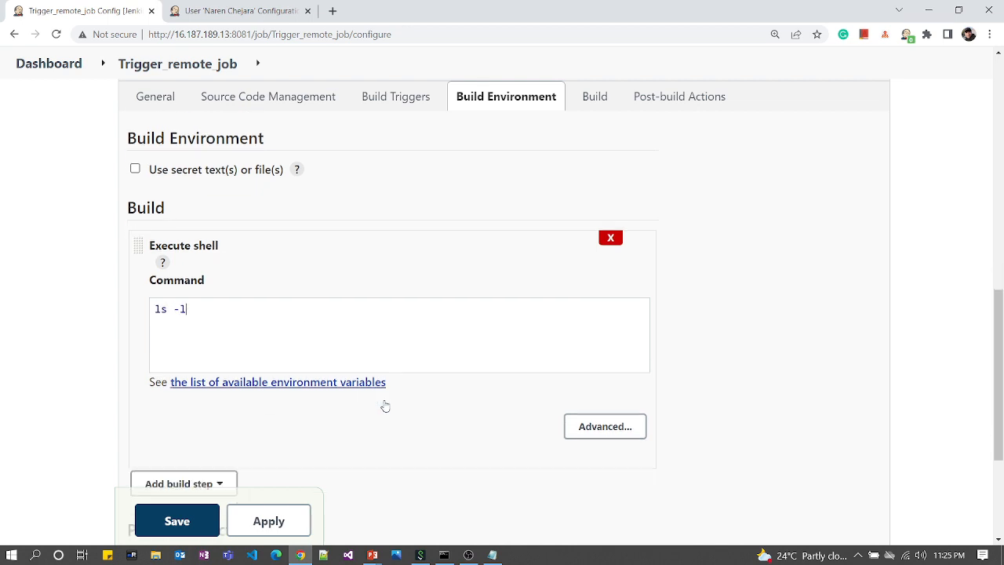
{"action": "scroll", "coordinate": [316, 407], "scroll_direction": "up", "scroll_amount": 5}
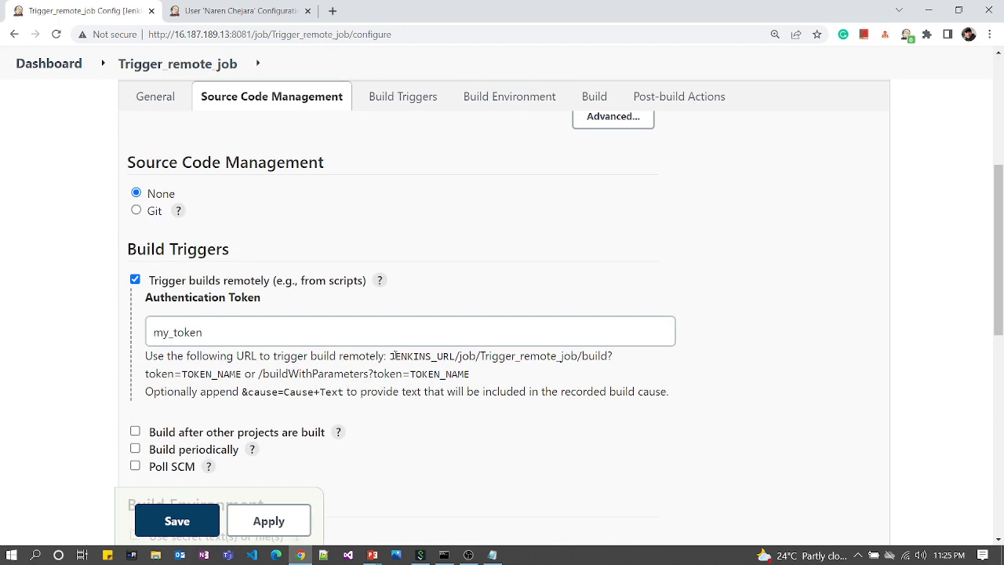
Step: Copy the /job/Trigger_remote_job/build?token=TOKEN_NAME path from the help text and save the job
{"action": "left_click_drag", "start_coordinate": [457, 356], "coordinate": [244, 375]}
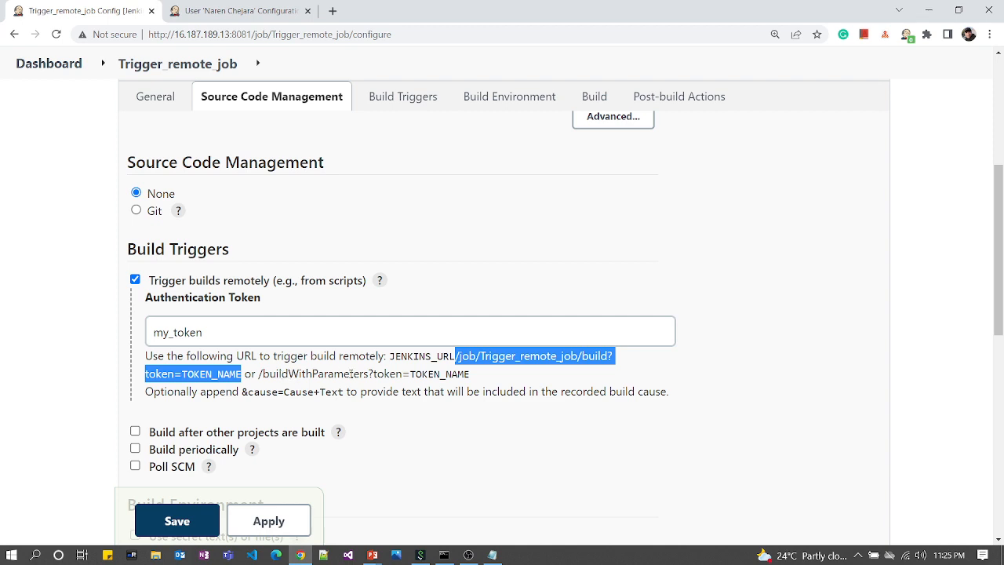
{"action": "scroll", "coordinate": [319, 409], "scroll_direction": "down", "scroll_amount": 1}
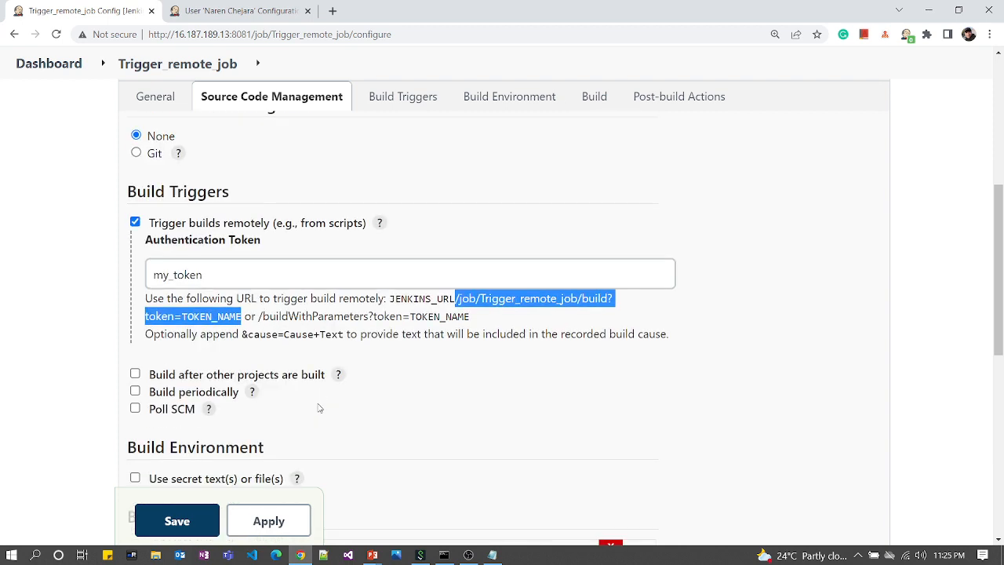
{"action": "left_click", "coordinate": [192, 511]}
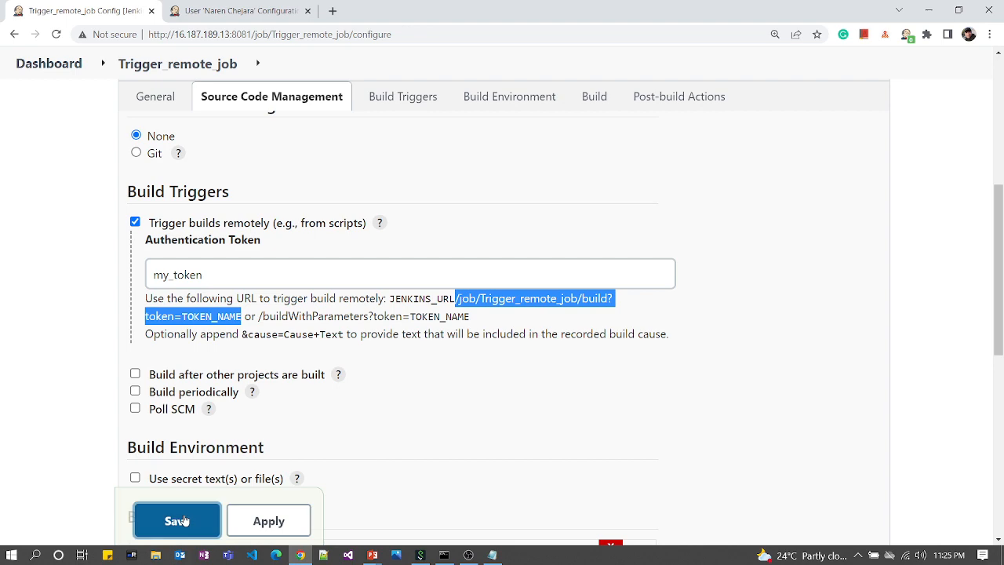
Step: In a new tab, paste the build path and replace TOKEN_NAME with my_token
{"action": "left_click", "coordinate": [333, 11]}
{"action": "left_click", "coordinate": [314, 38]}
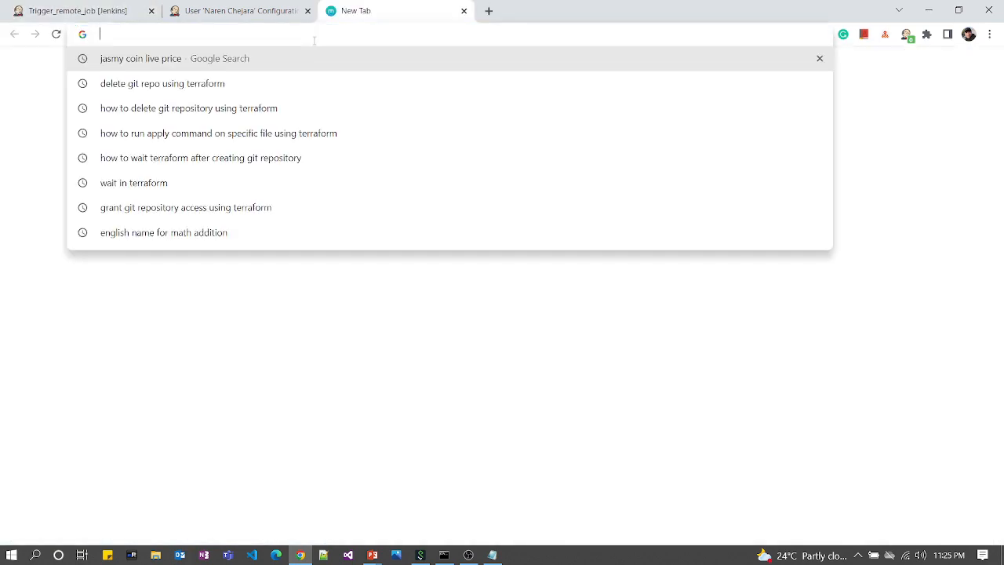
{"action": "key", "text": "ctrl+v"}
{"action": "key", "text": "BackSpace"}
{"action": "key", "text": "BackSpace"}
{"action": "key", "text": "BackSpace"}
{"action": "key", "text": "BackSpace"}
{"action": "key", "text": "BackSpace"}
{"action": "key", "text": "BackSpace"}
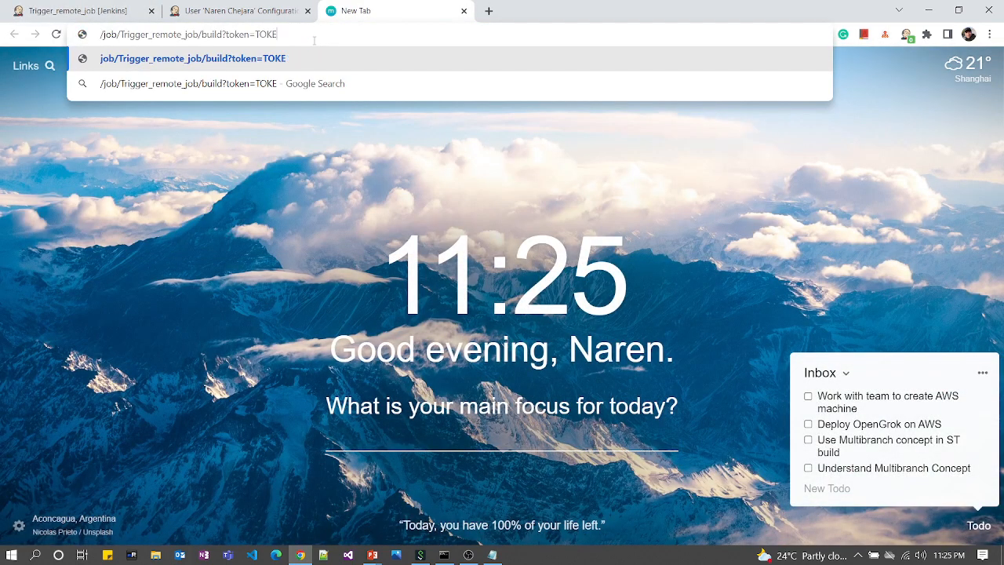
{"action": "key", "text": "BackSpace"}
{"action": "key", "text": "BackSpace"}
{"action": "key", "text": "BackSpace"}
{"action": "key", "text": "BackSpace"}
{"action": "type", "text": "my"}
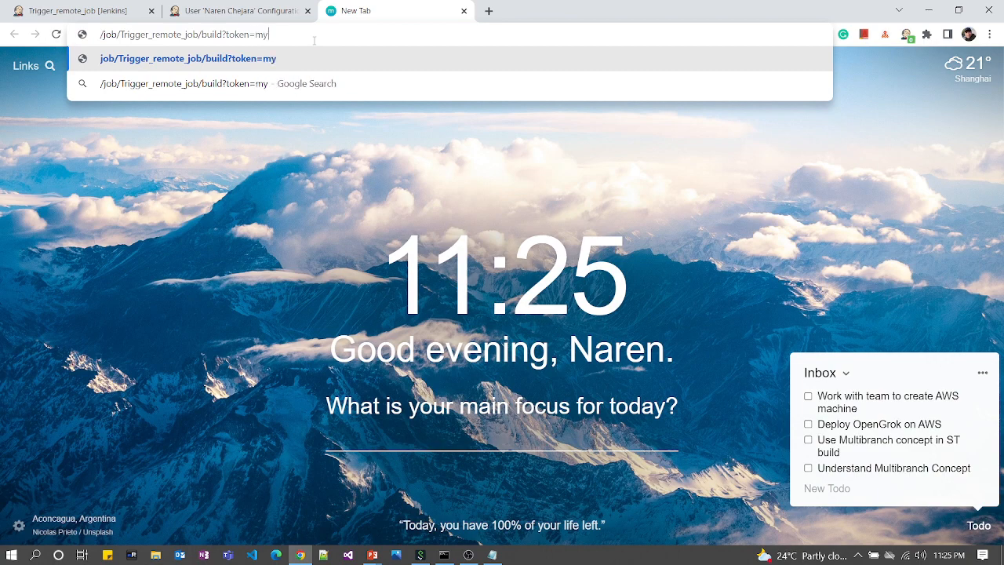
{"action": "type", "text": "_tock"}
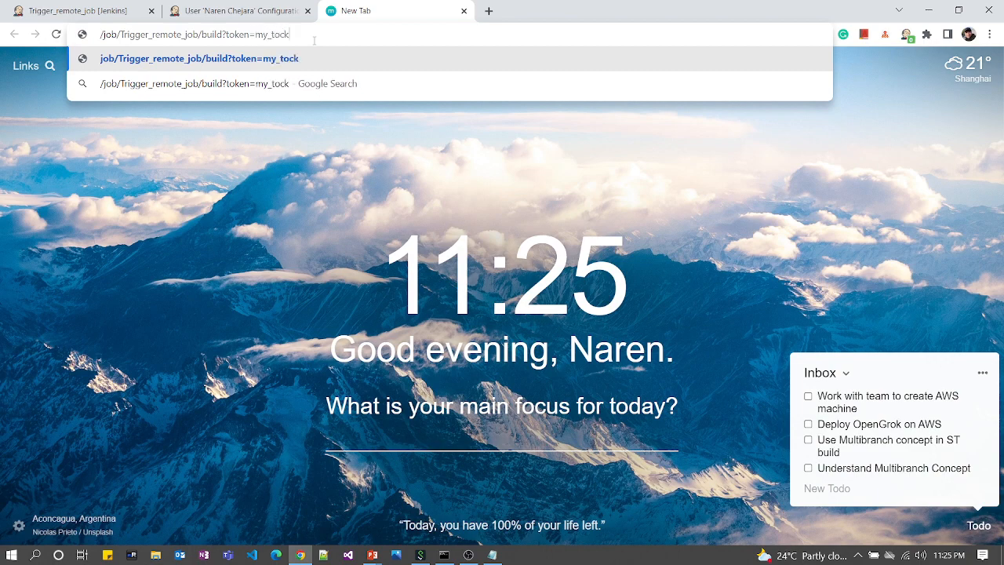
{"action": "key", "text": "BackSpace"}
{"action": "key", "text": "BackSpace"}
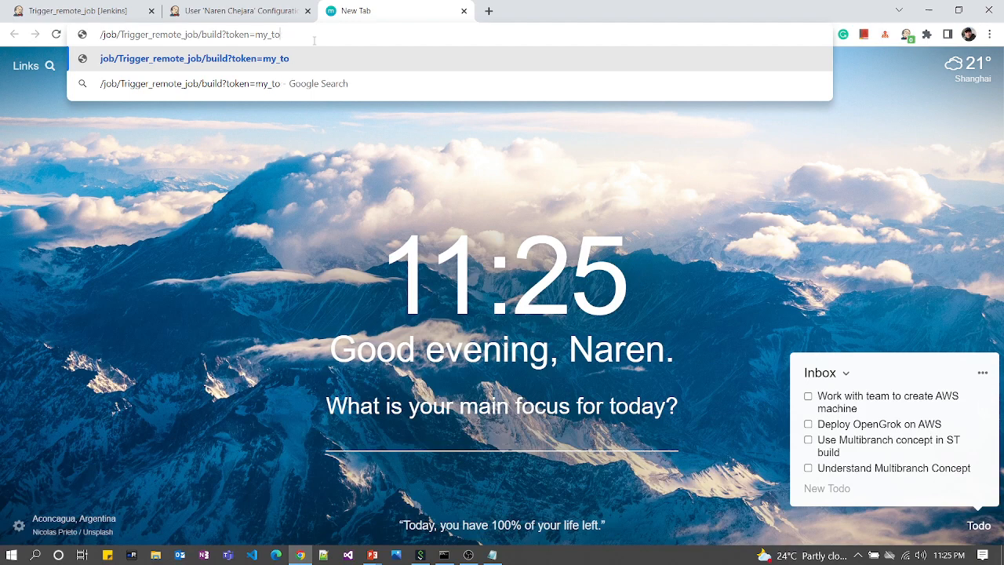
{"action": "type", "text": "ken"}
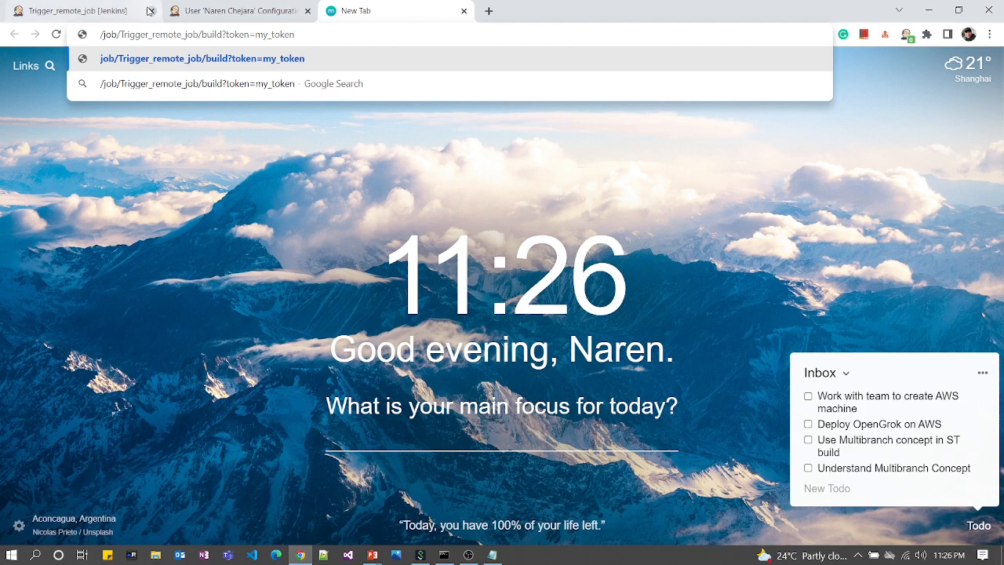
Step: Prefix the URL with the Jenkins server address from the project page and load it
{"action": "left_click", "coordinate": [106, 12]}
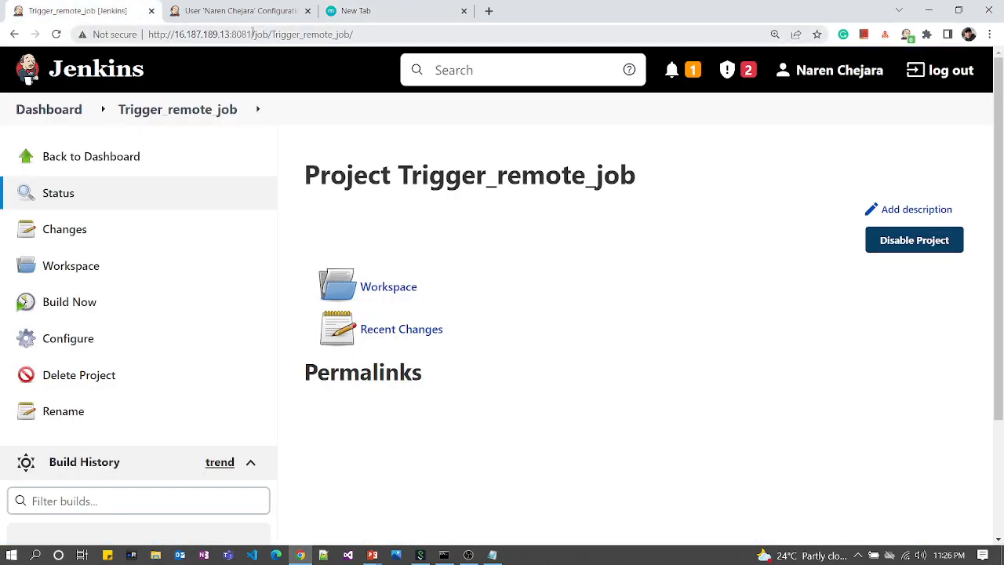
{"action": "left_click_drag", "start_coordinate": [251, 33], "coordinate": [85, 39]}
{"action": "key", "text": "ctrl+c"}
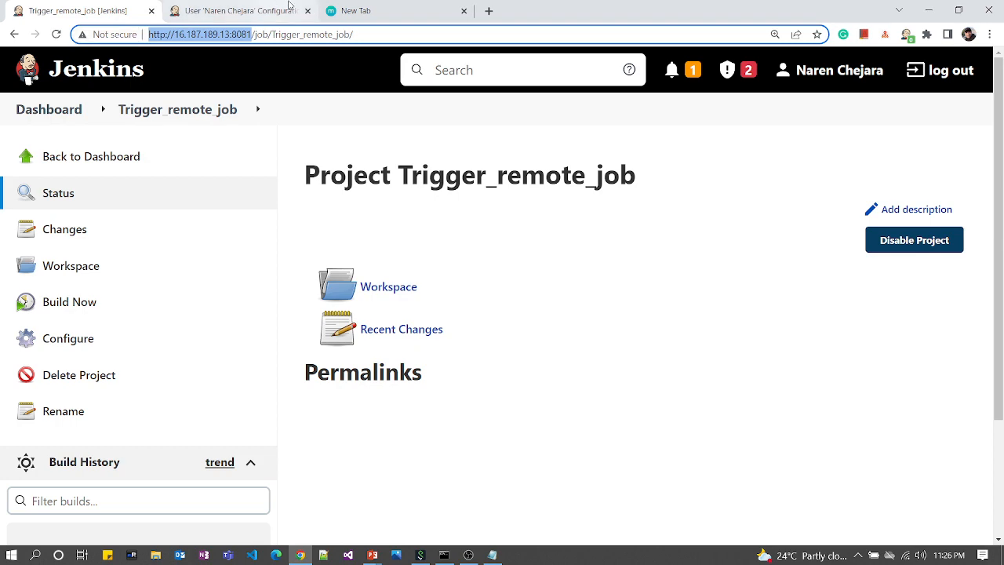
{"action": "left_click", "coordinate": [247, 15]}
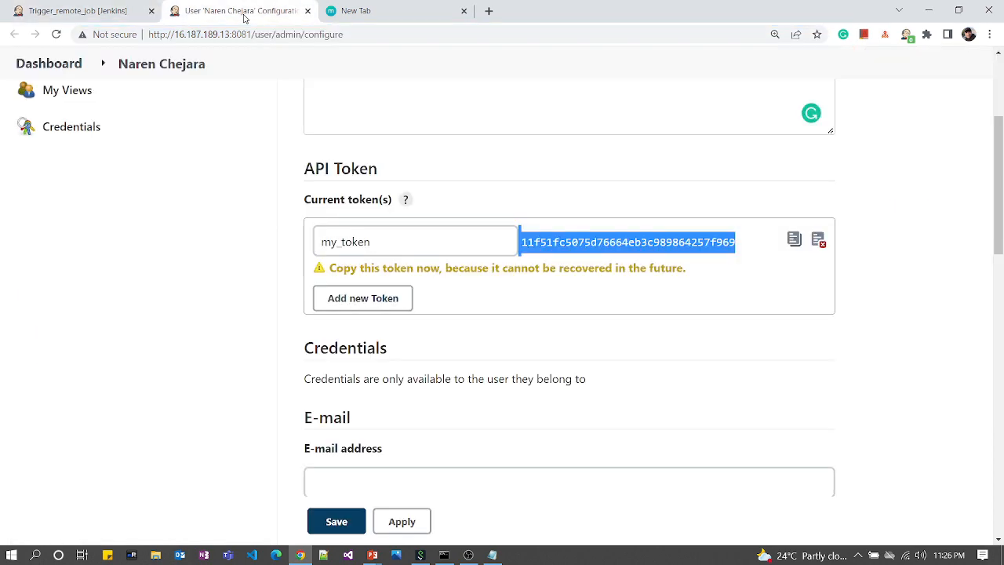
{"action": "left_click", "coordinate": [372, 17]}
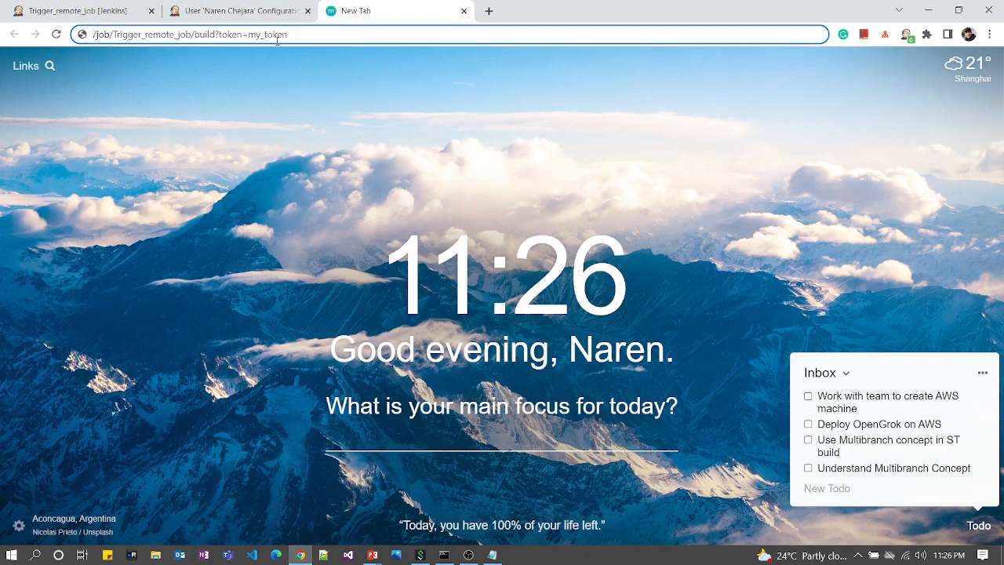
{"action": "key", "text": "ctrl+v"}
{"action": "key", "text": "BackSpace"}
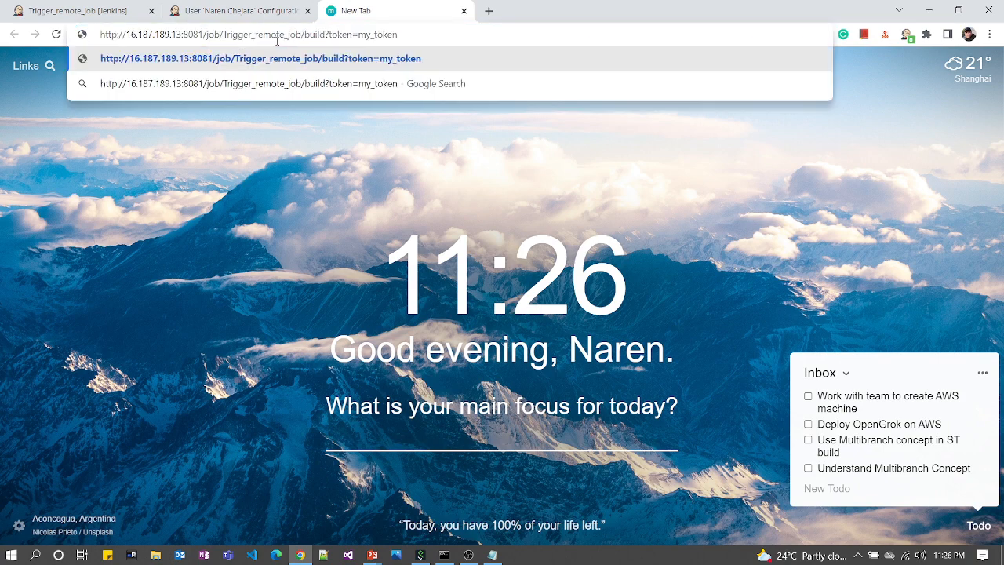
{"action": "key", "text": "Return"}
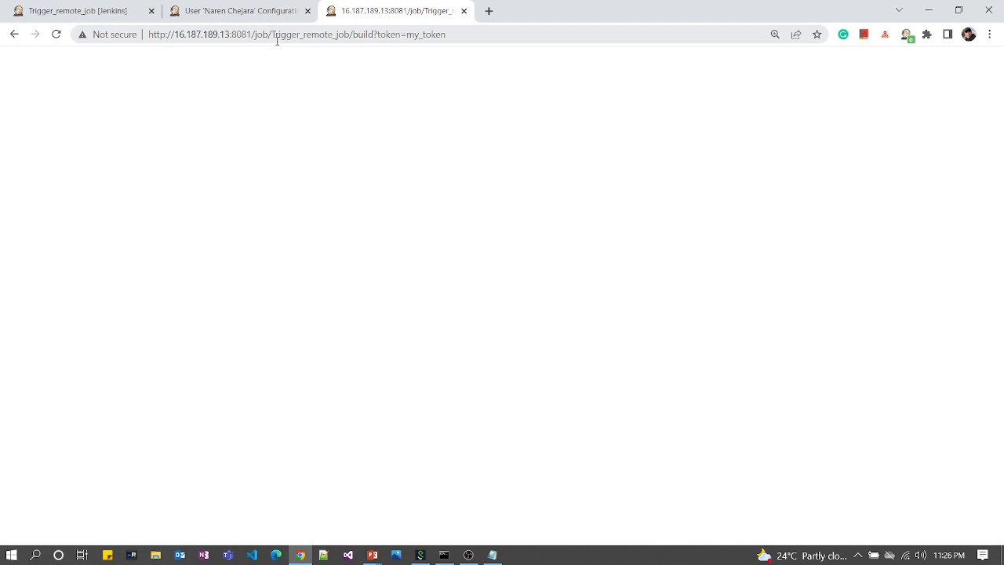
Step: Check build #1's console output: started by remote host, ran ls -l, finished SUCCESS
{"action": "left_click", "coordinate": [101, 12]}
{"action": "scroll", "coordinate": [107, 237], "scroll_direction": "down", "scroll_amount": 2}
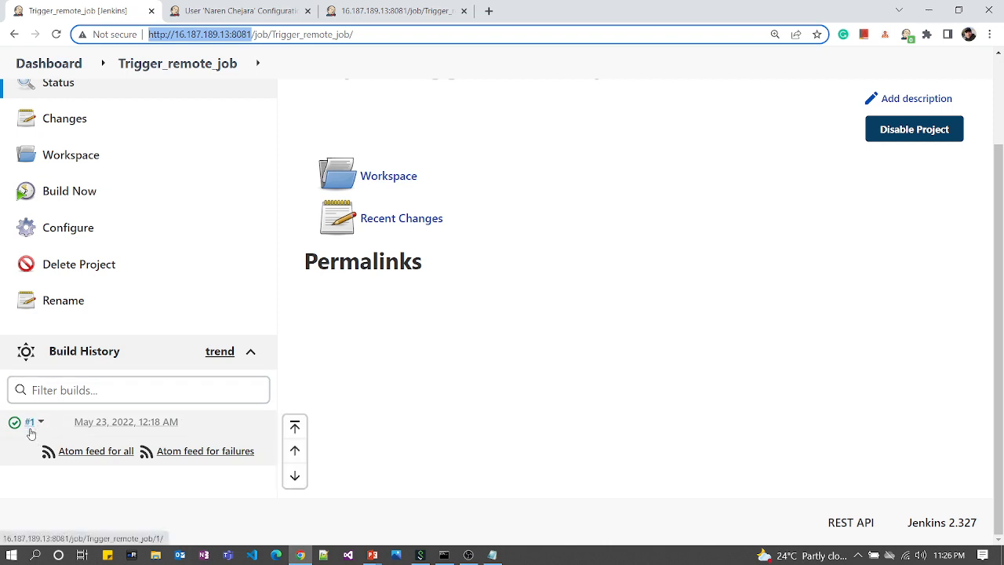
{"action": "left_click", "coordinate": [30, 429]}
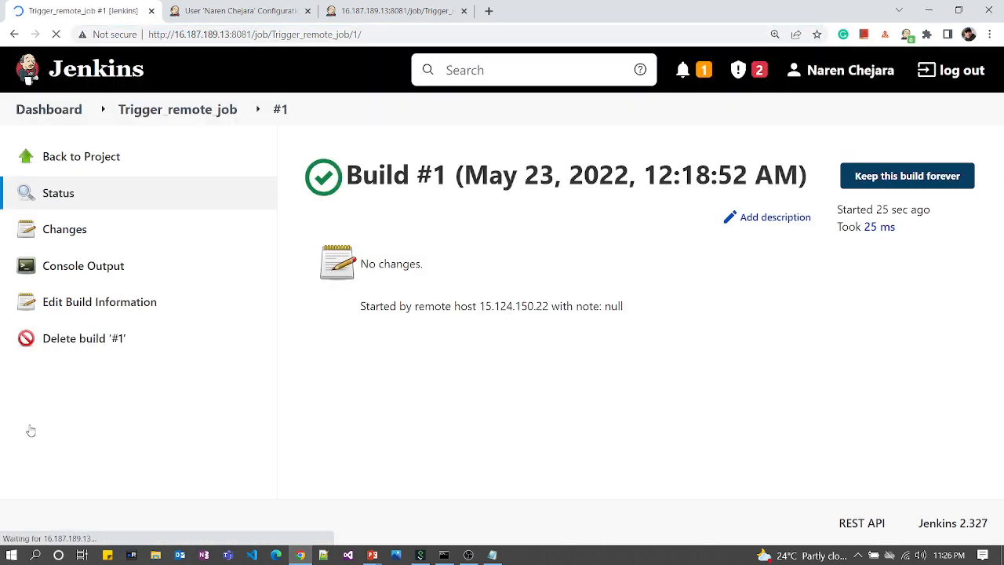
{"action": "left_click", "coordinate": [76, 268]}
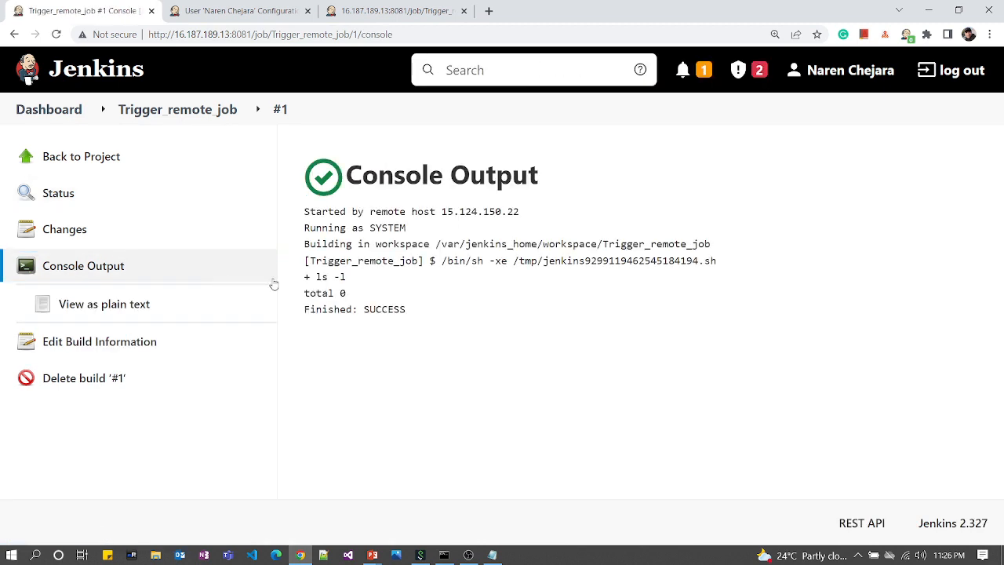
{"action": "left_click_drag", "start_coordinate": [350, 279], "coordinate": [298, 296]}
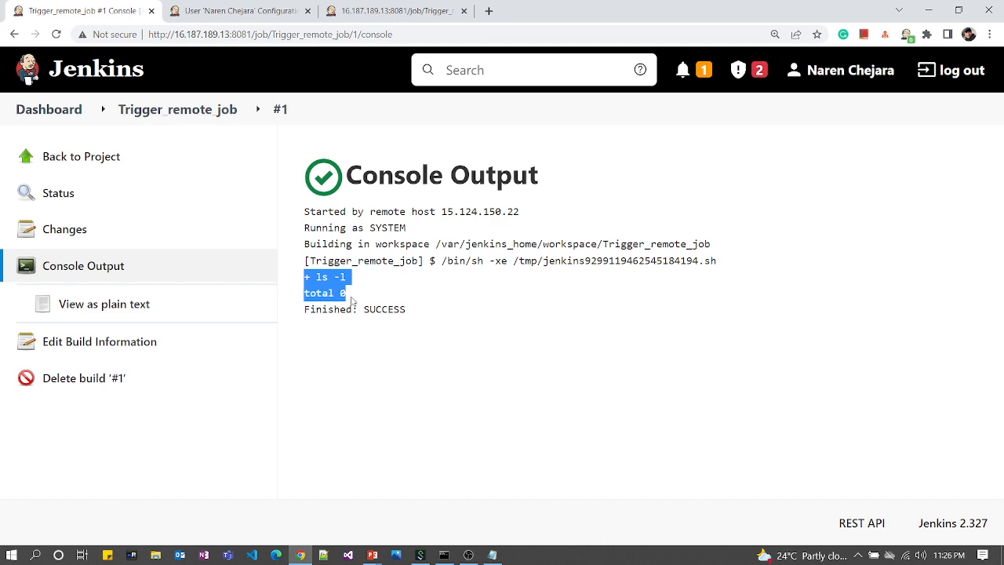
{"action": "left_click_drag", "start_coordinate": [426, 315], "coordinate": [298, 245]}
{"action": "left_click", "coordinate": [575, 282]}
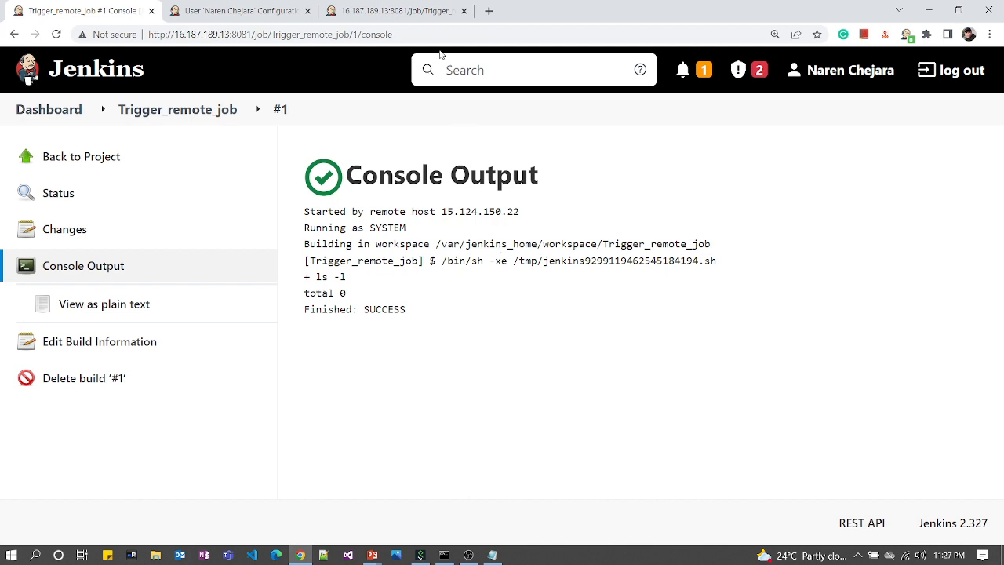
{"action": "left_click", "coordinate": [401, 17]}
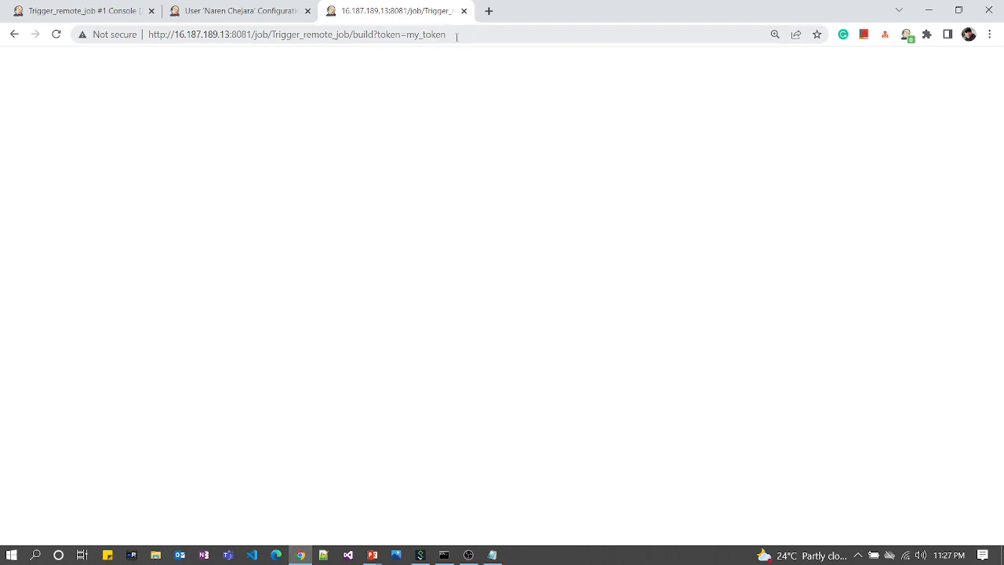
Step: Clear the Command Prompt with cls and copy the full build URL from Chrome
{"action": "left_click_drag", "start_coordinate": [457, 36], "coordinate": [71, 49]}
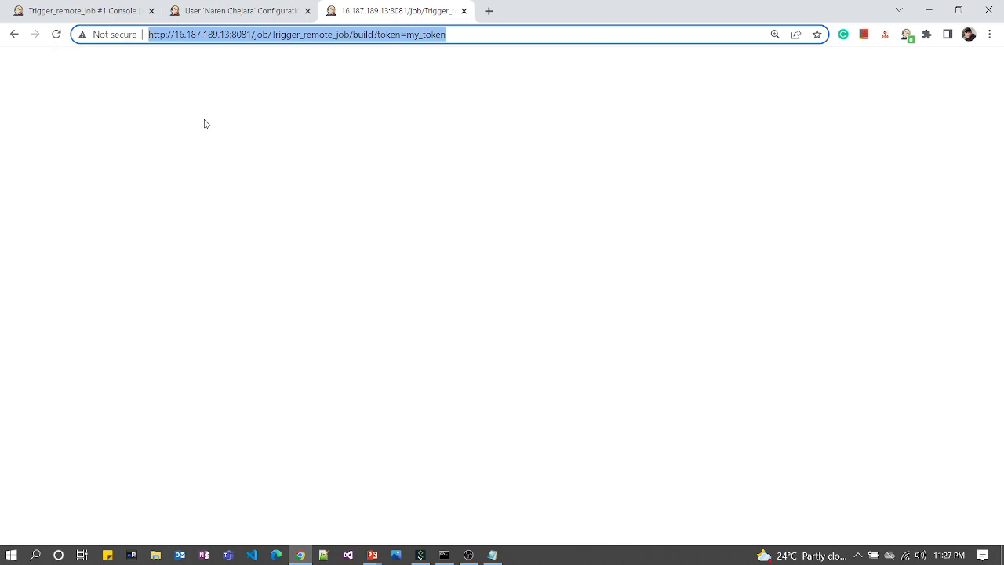
{"action": "left_click", "coordinate": [444, 557]}
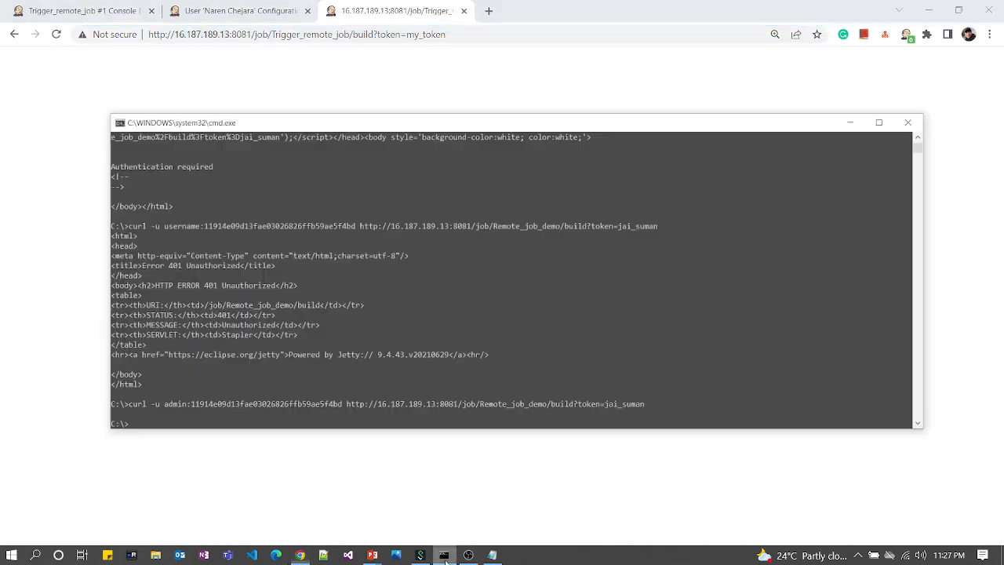
{"action": "type", "text": "c"}
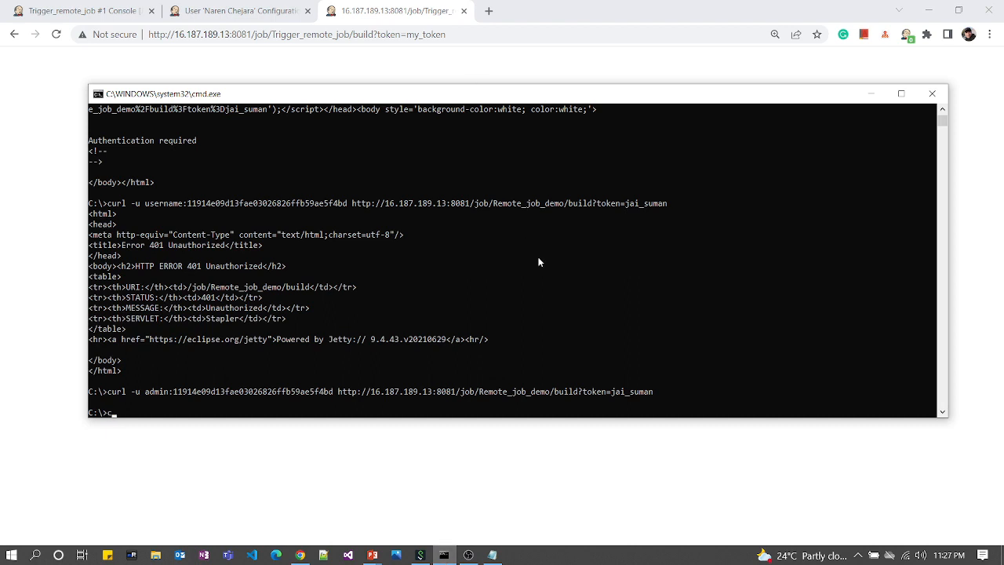
{"action": "type", "text": "ls"}
{"action": "key", "text": "Return"}
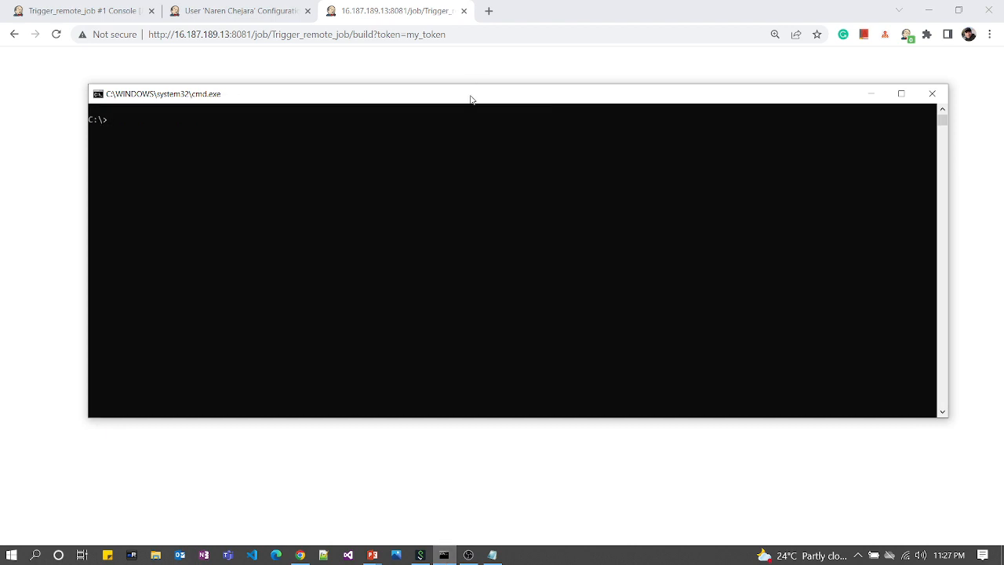
{"action": "left_click", "coordinate": [458, 34]}
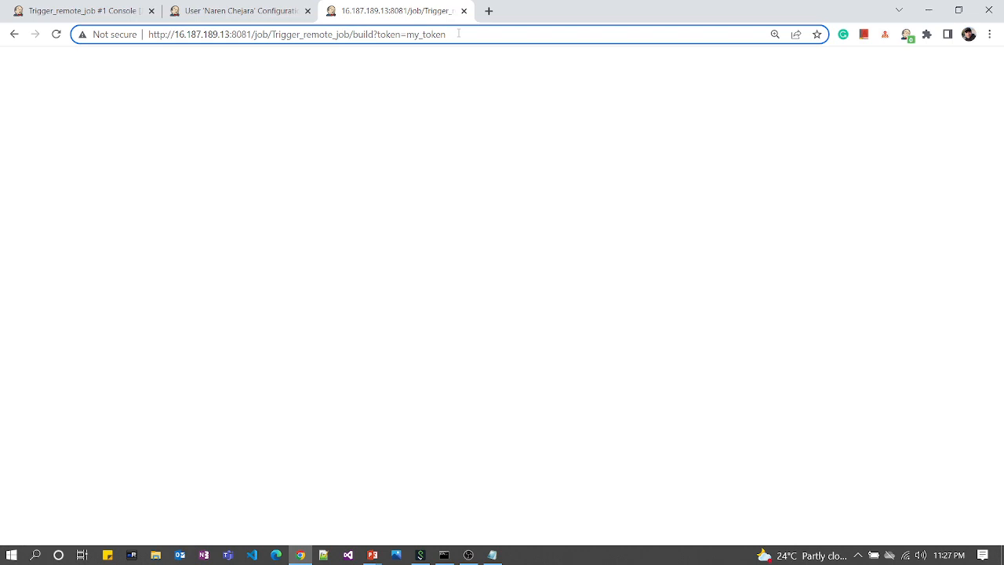
{"action": "left_click", "coordinate": [472, 36]}
{"action": "key", "text": "ctrl+c"}
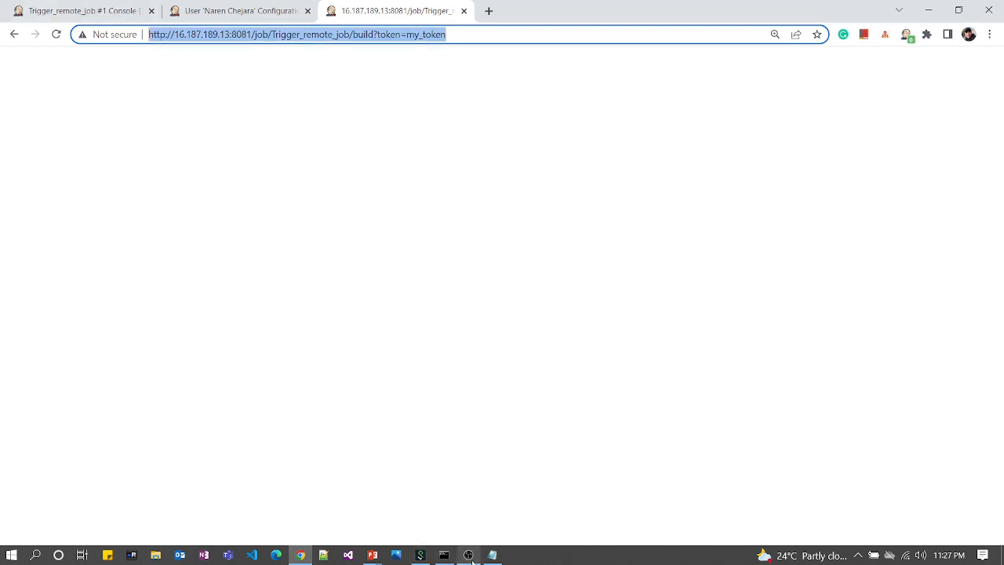
{"action": "left_click", "coordinate": [448, 555]}
Step: Run curl on the build URL, getting Authentication required, then begin a curl -u command with credentials
{"action": "type", "text": "curl"}
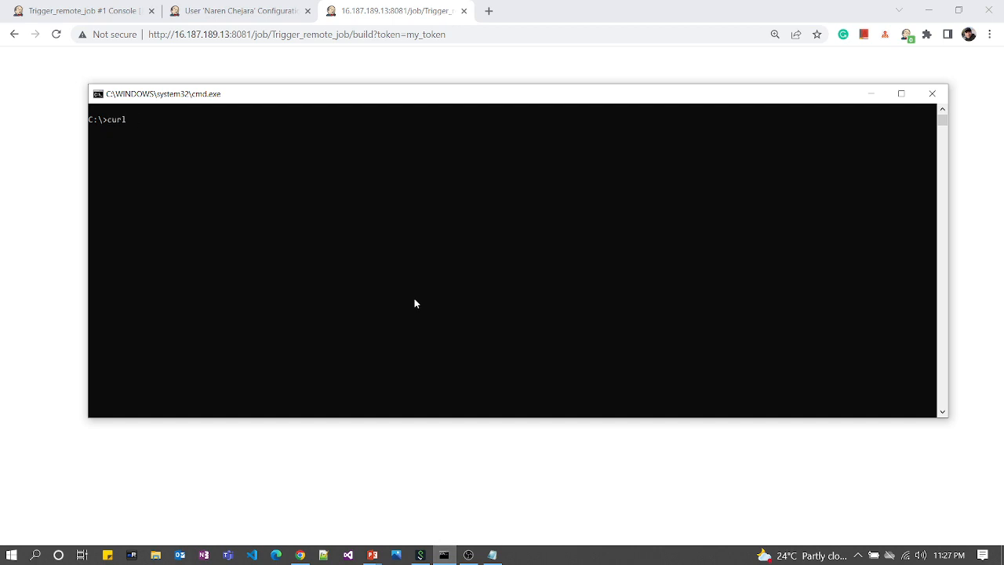
{"action": "key", "text": "ctrl+v"}
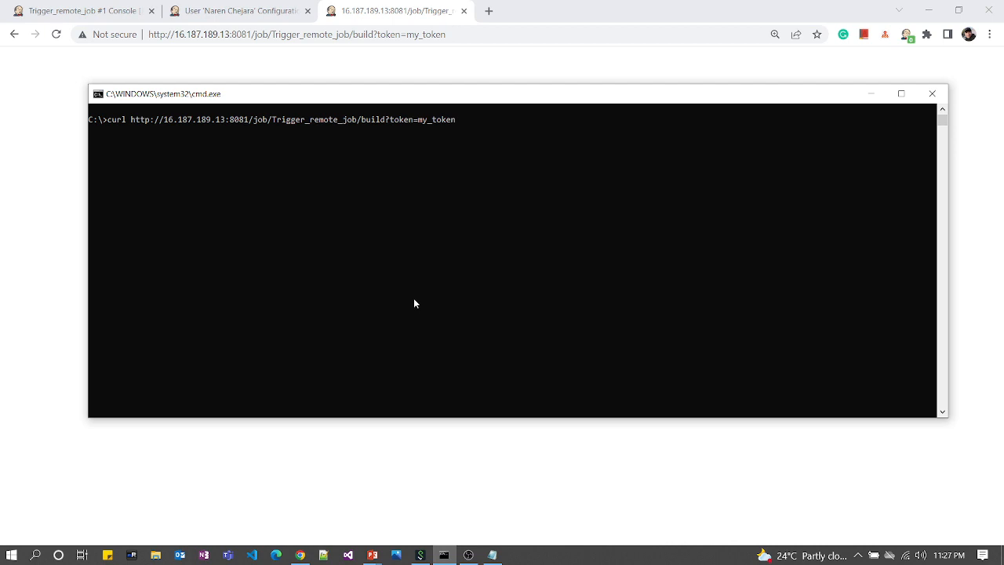
{"action": "key", "text": "Return"}
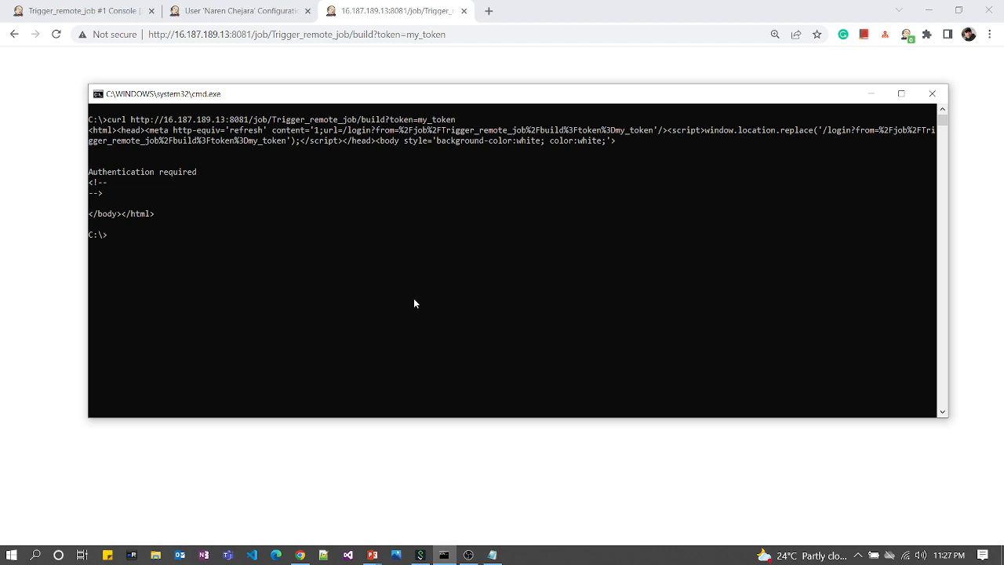
{"action": "type", "text": "curl"}
{"action": "type", "text": "-u ad"}
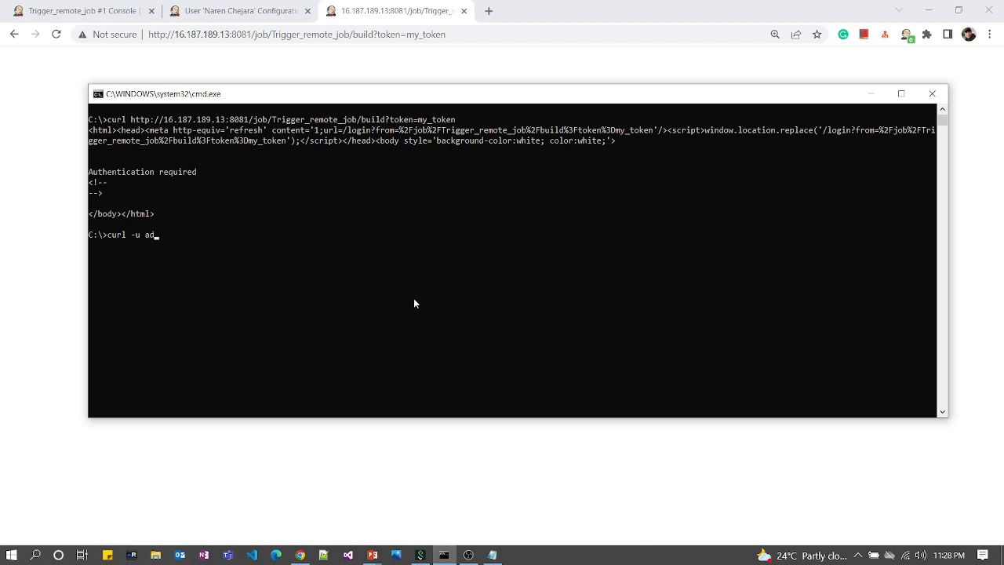
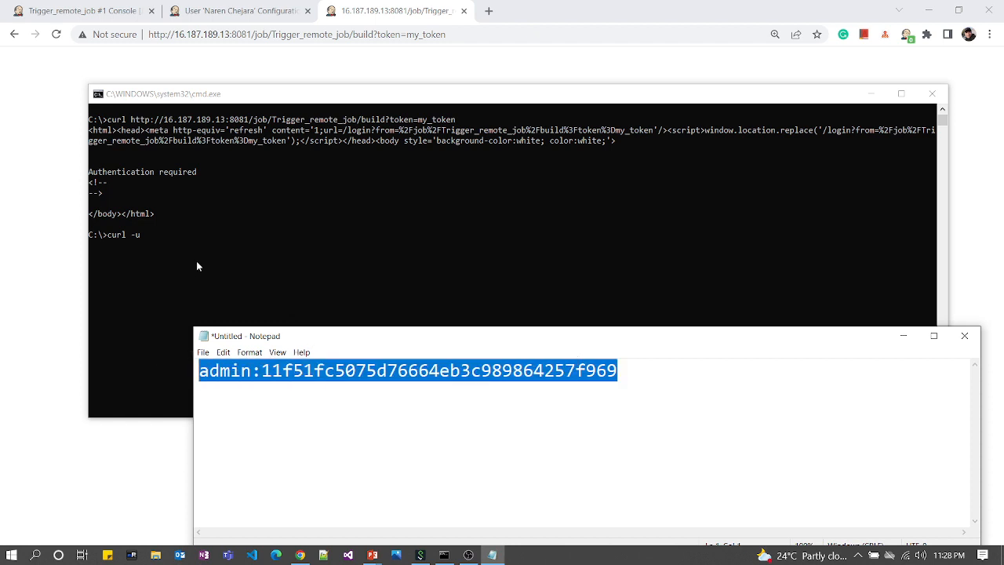
Step: Complete the curl -u command with the user's API token credentials and the copied Trigger_remote_job build URL, then run it
{"action": "left_click", "coordinate": [197, 266]}
{"action": "key", "text": "ctrl+v"}
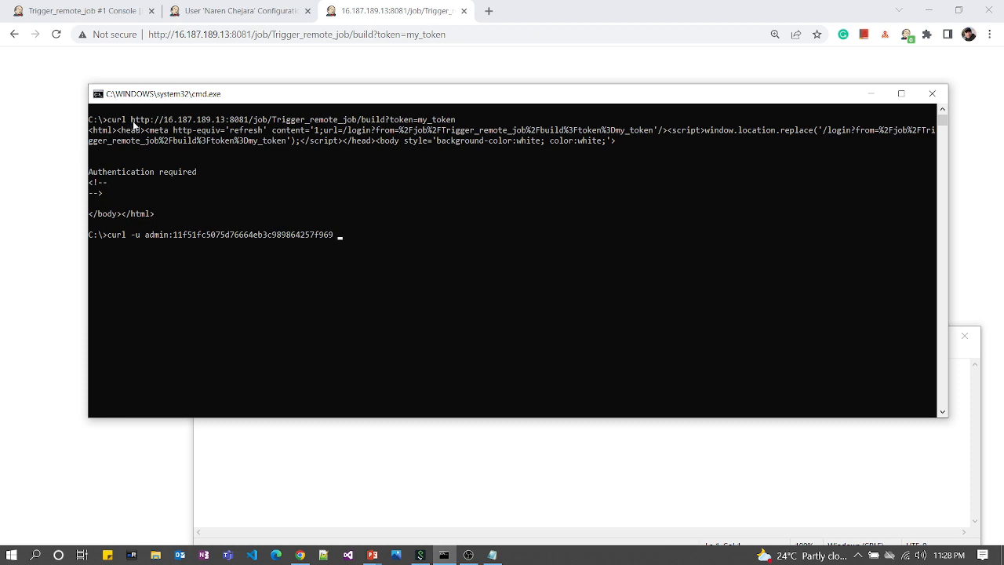
{"action": "left_click_drag", "start_coordinate": [131, 119], "coordinate": [457, 120]}
{"action": "key", "text": "super+c"}
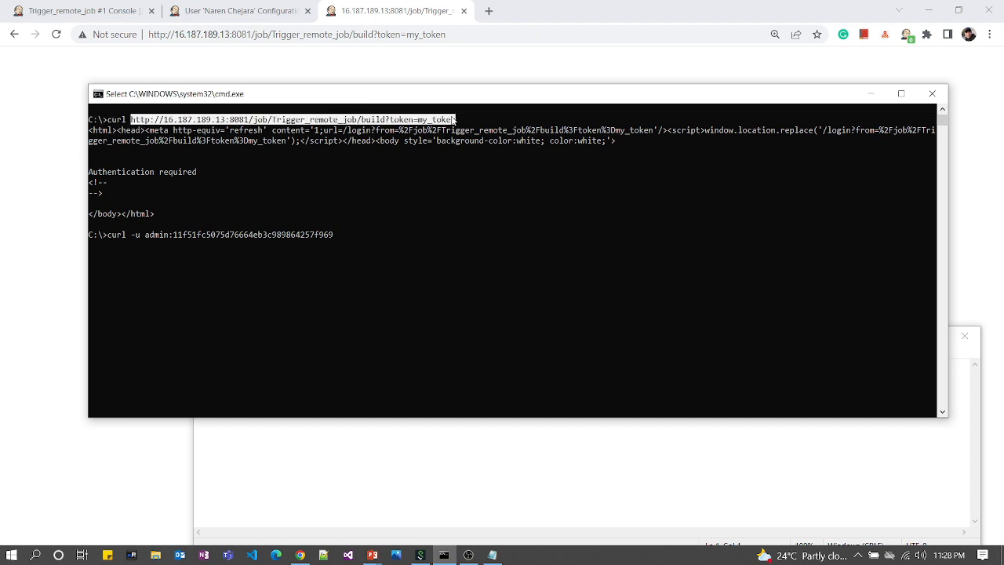
{"action": "right_click", "coordinate": [456, 120]}
{"action": "right_click", "coordinate": [459, 228]}
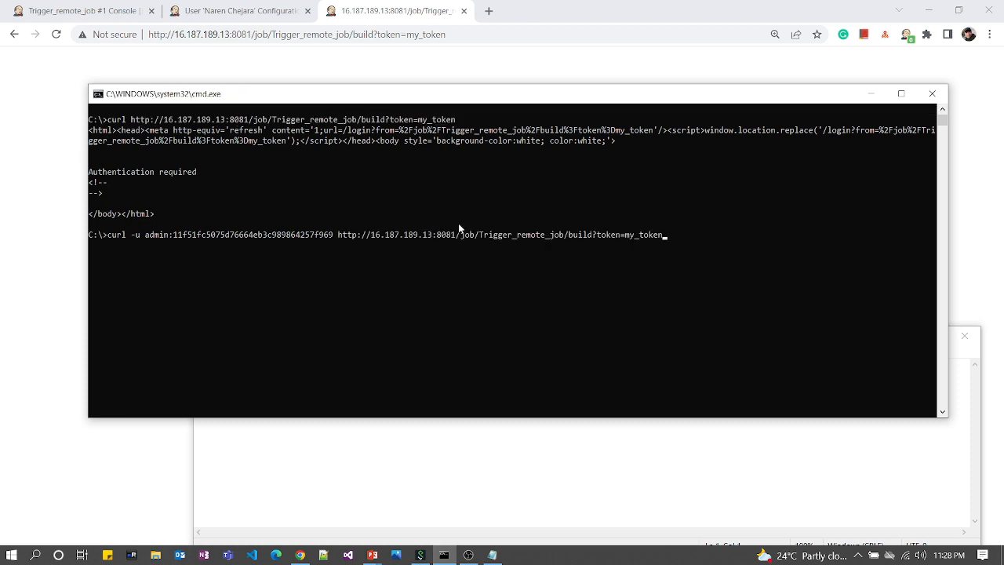
{"action": "key", "text": "Return"}
Step: In Jenkins, open Trigger_remote_job build #2's console output, started by remote host and finished SUCCESS
{"action": "left_click", "coordinate": [82, 12]}
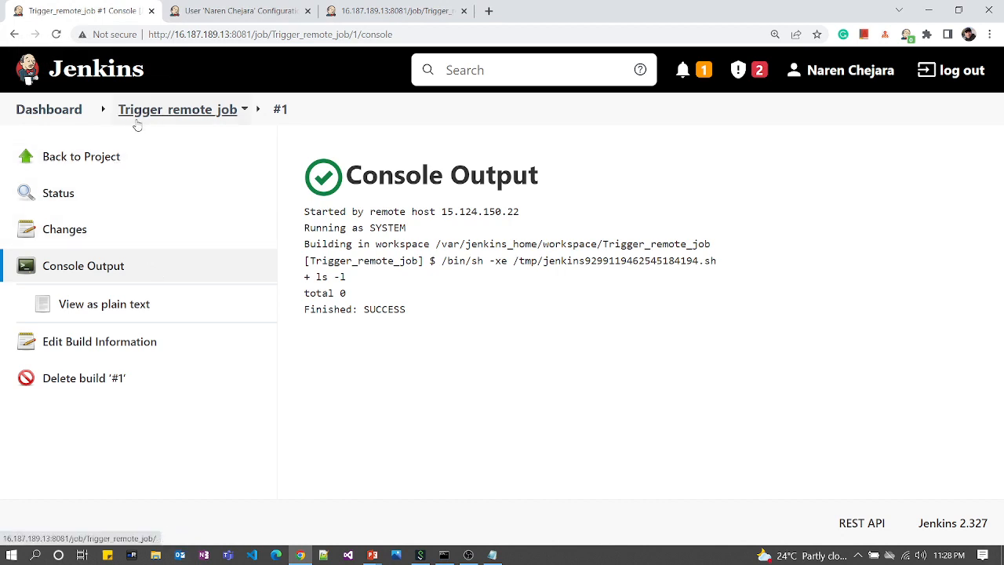
{"action": "left_click", "coordinate": [162, 116]}
{"action": "scroll", "coordinate": [204, 253], "scroll_direction": "down", "scroll_amount": 3}
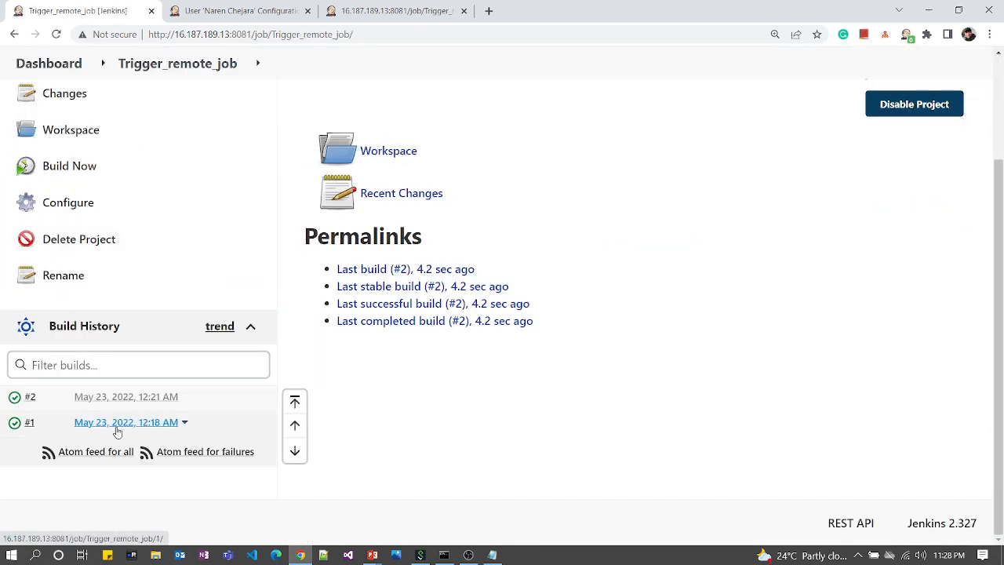
{"action": "left_click", "coordinate": [30, 399]}
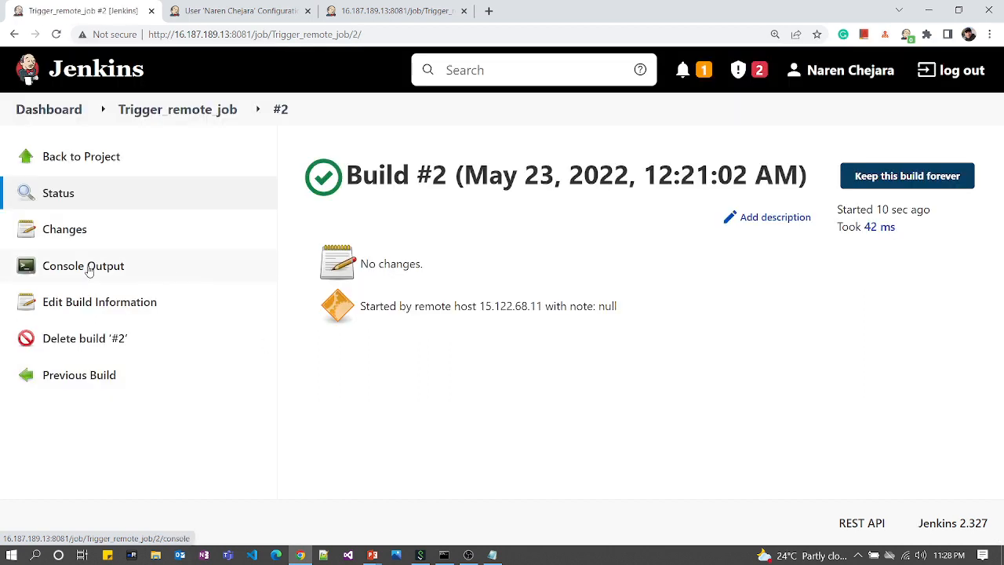
{"action": "left_click", "coordinate": [88, 269]}
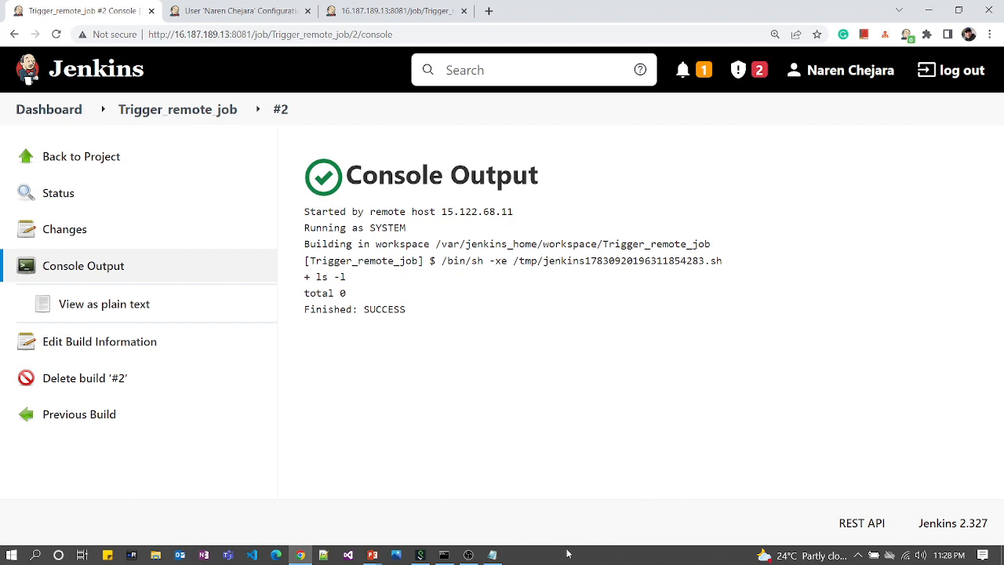
{"action": "left_click", "coordinate": [469, 554]}
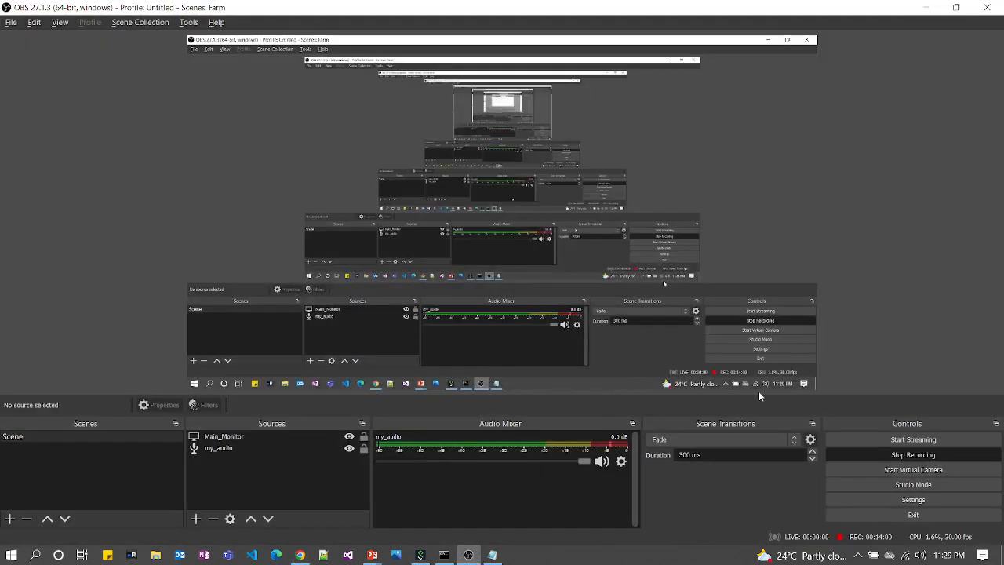